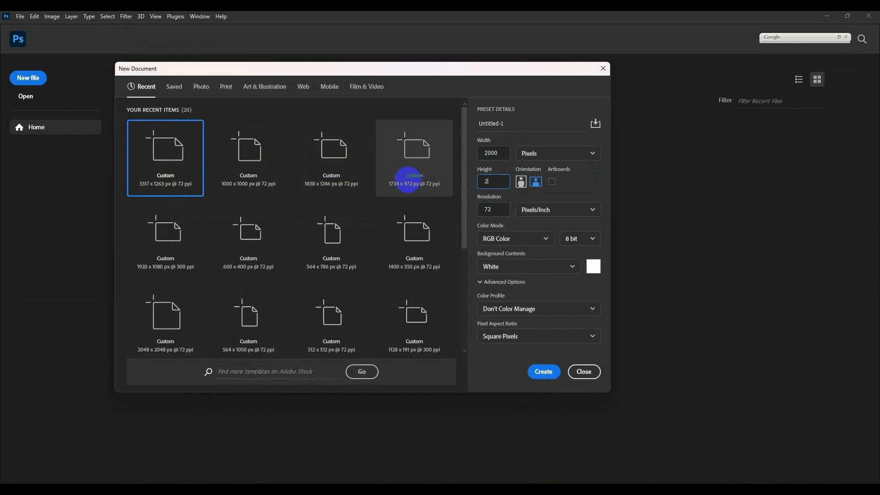
Step: Create a new 2000 by 2000 pixel document with a resolution of 300 pixels/inch
{"action": "key", "text": "Tab"}
{"action": "type", "text": "300"}
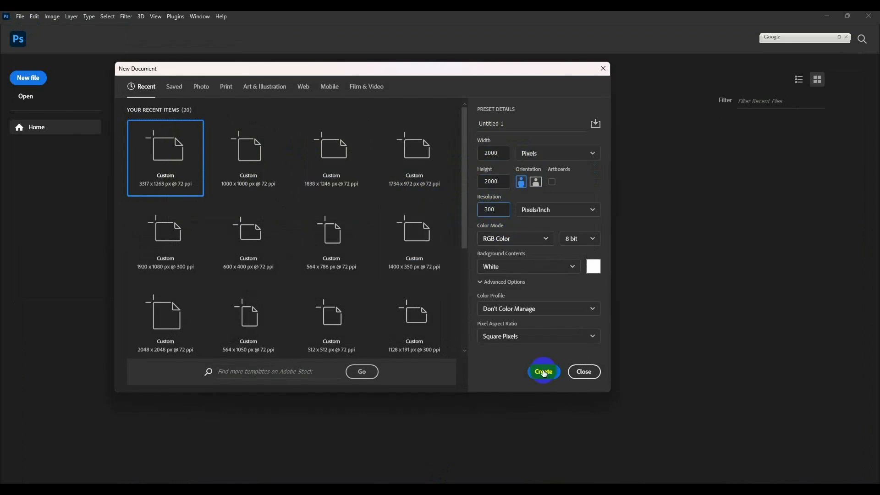
{"action": "left_click", "coordinate": [544, 372]}
Step: Place two horizontal and two vertical guides along the four edges of the canvas
{"action": "left_click_drag", "start_coordinate": [322, 57], "coordinate": [320, 115]}
{"action": "left_click_drag", "start_coordinate": [301, 58], "coordinate": [309, 421]}
{"action": "left_click_drag", "start_coordinate": [38, 248], "coordinate": [193, 279]}
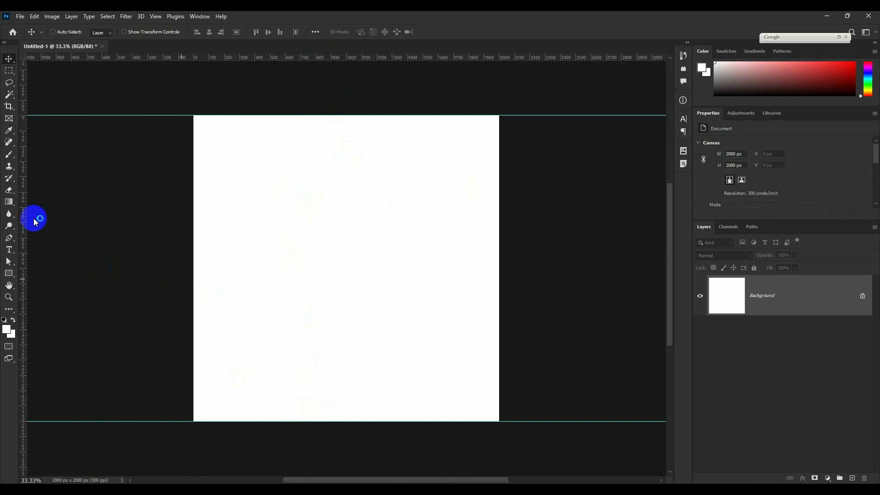
{"action": "left_click_drag", "start_coordinate": [23, 219], "coordinate": [499, 281]}
Step: Select a small square in the canvas's upper-left corner and align a horizontal and a vertical margin guide to its inner edges
{"action": "left_click", "coordinate": [8, 70]}
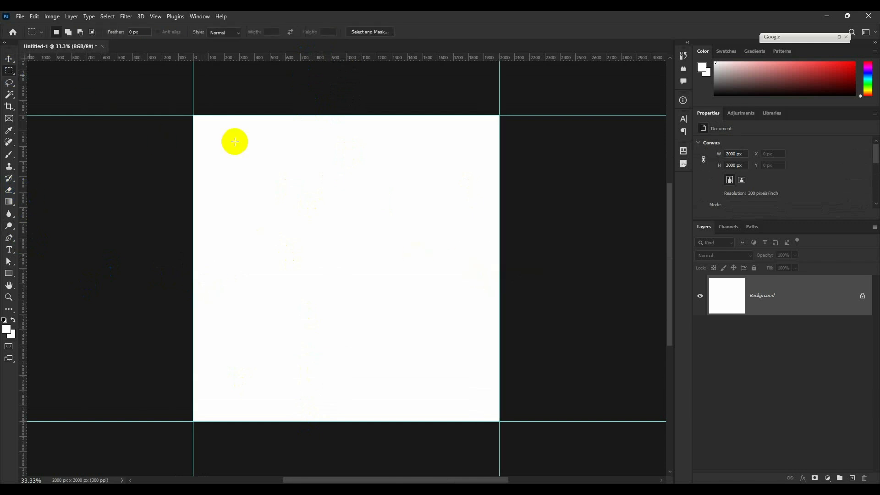
{"action": "left_click_drag", "start_coordinate": [192, 115], "coordinate": [211, 134]}
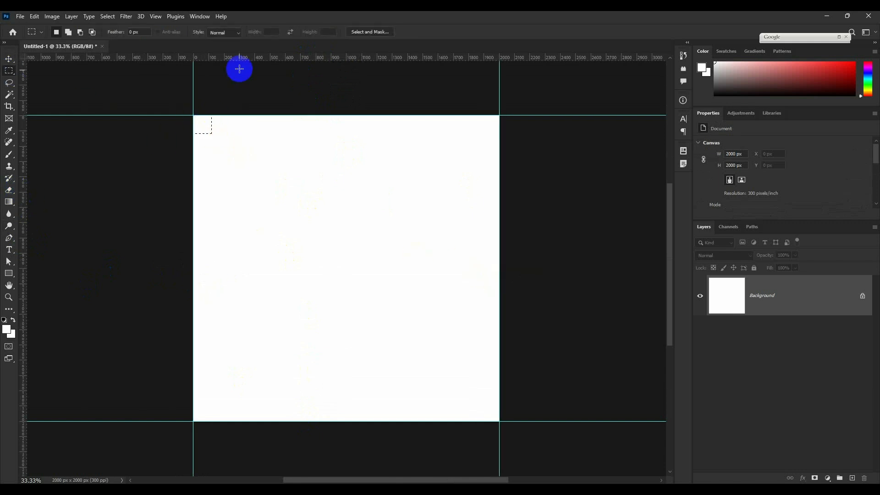
{"action": "left_click_drag", "start_coordinate": [242, 57], "coordinate": [246, 138]}
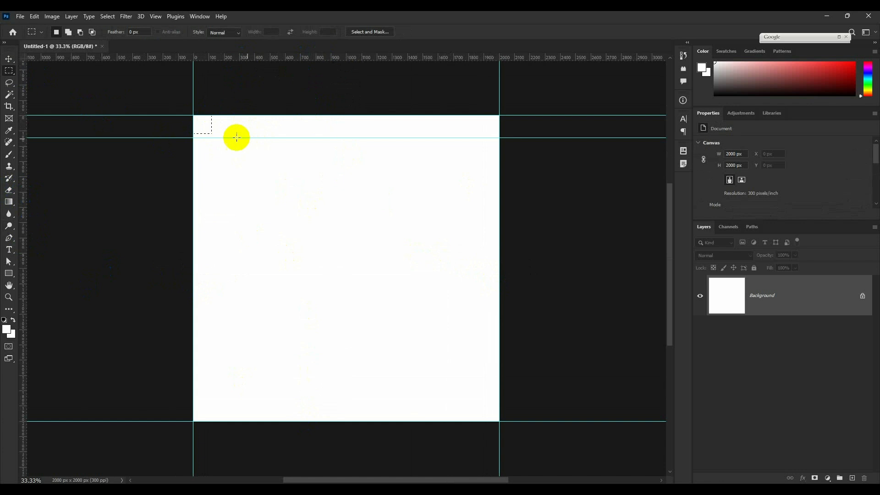
{"action": "left_click", "coordinate": [9, 60]}
{"action": "left_click_drag", "start_coordinate": [108, 137], "coordinate": [108, 133]}
{"action": "left_click_drag", "start_coordinate": [22, 78], "coordinate": [211, 138]}
Step: Move the square selection to the canvas's lower-right corner and align two more margin guides to its inner edges
{"action": "key", "text": "m"}
{"action": "left_click_drag", "start_coordinate": [209, 132], "coordinate": [486, 403]}
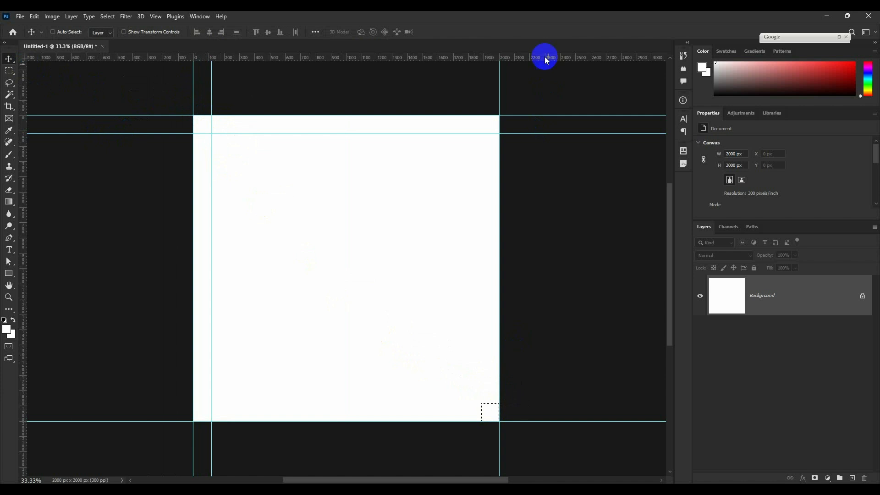
{"action": "left_click_drag", "start_coordinate": [545, 59], "coordinate": [506, 403]}
{"action": "left_click_drag", "start_coordinate": [28, 164], "coordinate": [481, 273]}
Step: Set the foreground color to dark navy blue, clear the corner selection and fill the whole Background layer with the color
{"action": "left_click", "coordinate": [7, 328]}
{"action": "left_click_drag", "start_coordinate": [705, 245], "coordinate": [706, 226]}
{"action": "left_click", "coordinate": [793, 179]}
{"action": "key", "text": "alt+BackSpace"}
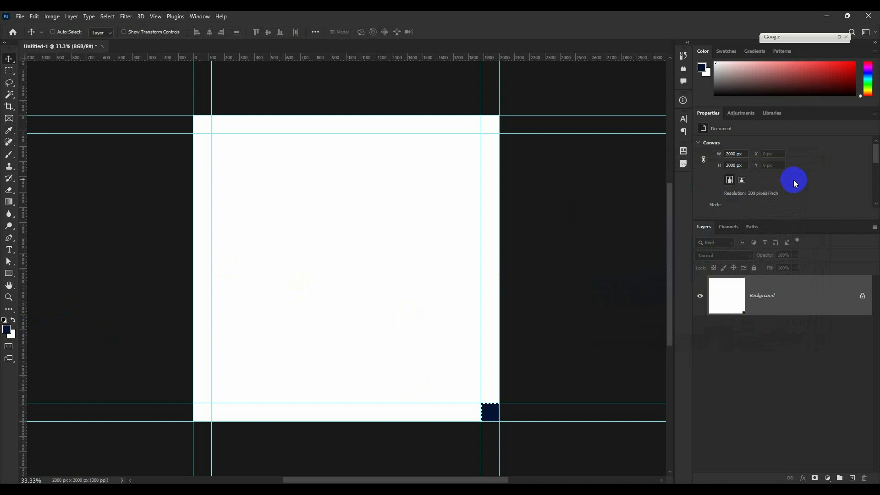
{"action": "key", "text": "ctrl+d"}
{"action": "key", "text": "alt+BackSpace"}
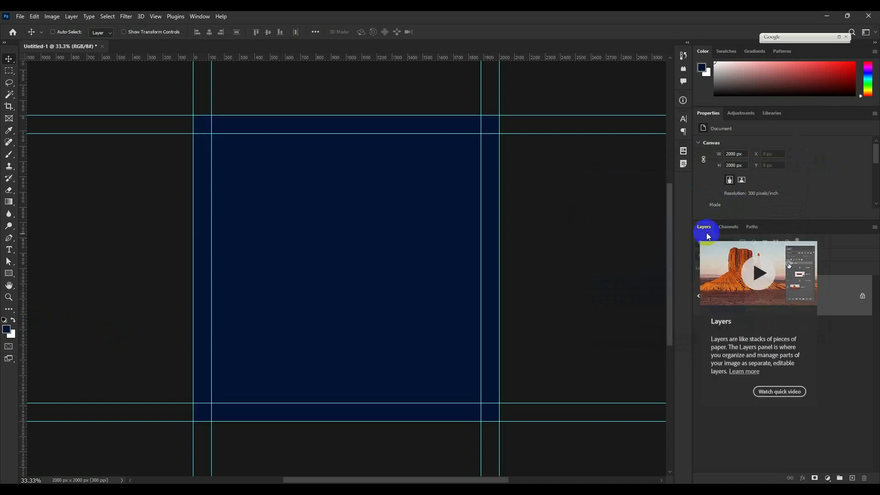
Step: Search Google Images in Chrome for "sun light" and copy the DeviantArt orange sun glow on black
{"action": "type", "text": "sun light"}
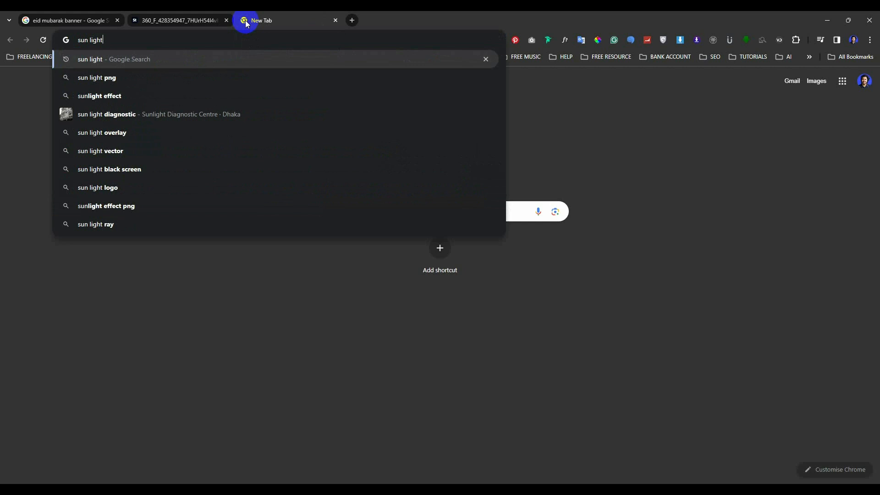
{"action": "key", "text": "Return"}
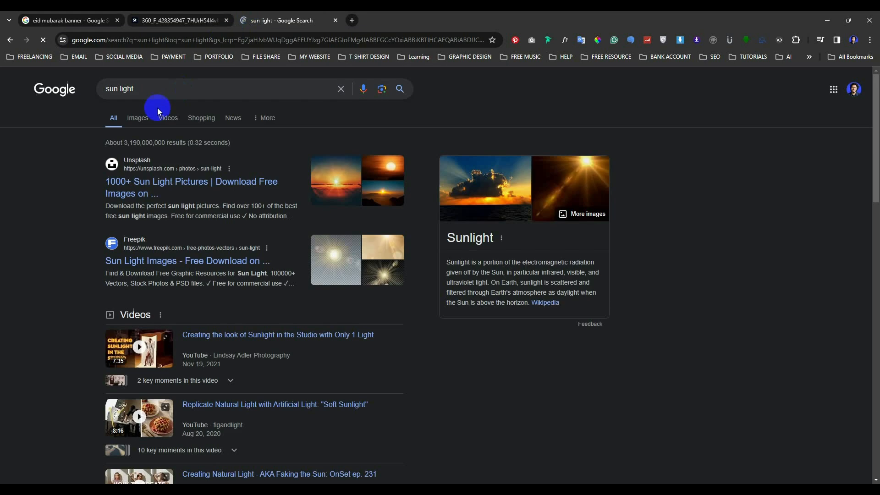
{"action": "left_click", "coordinate": [157, 110]}
{"action": "left_click", "coordinate": [705, 216]}
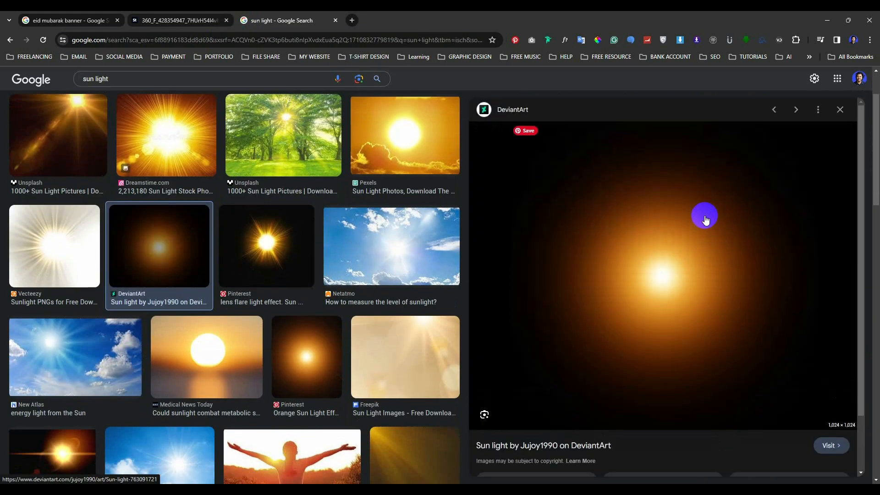
{"action": "right_click", "coordinate": [649, 230]}
{"action": "left_click", "coordinate": [691, 365]}
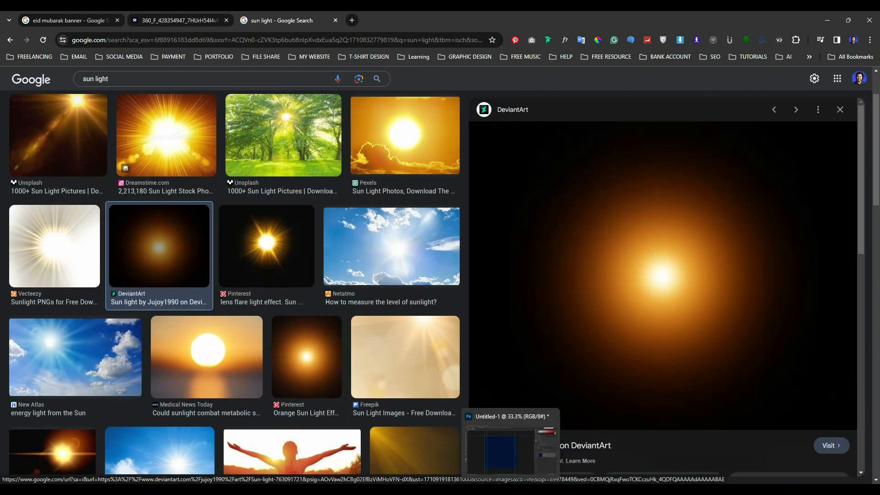
Step: Switch back to Photoshop, paste the sun glow as a new layer and scale it to 172.07%
{"action": "left_click", "coordinate": [513, 438]}
{"action": "left_click", "coordinate": [743, 302]}
{"action": "key", "text": "ctrl+v"}
{"action": "key", "text": "ctrl+t"}
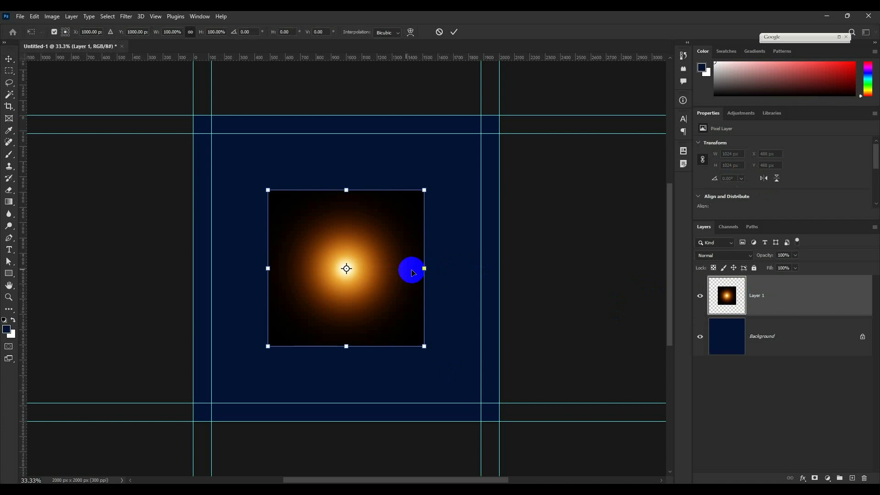
{"action": "left_click_drag", "start_coordinate": [422, 267], "coordinate": [433, 253]}
Step: Set the sun glow layer's blend mode to Screen, move it upward and enlarge it to 2050 px wide
{"action": "left_click", "coordinate": [730, 255]}
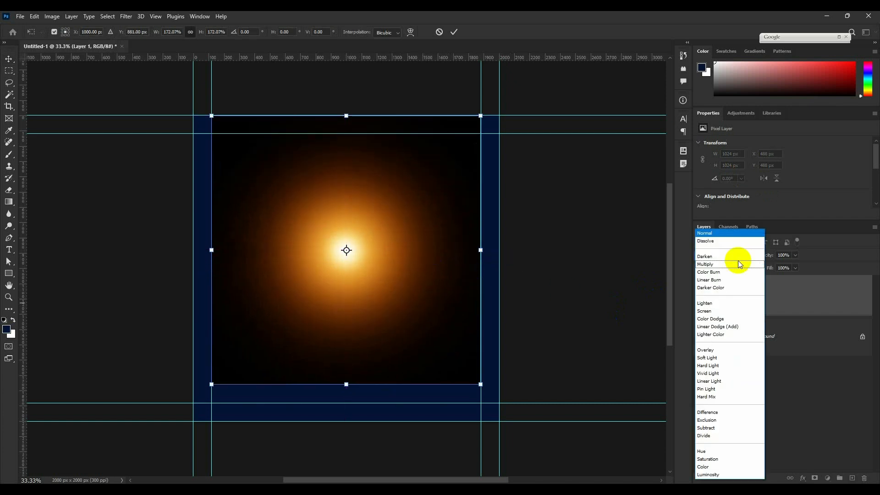
{"action": "left_click", "coordinate": [722, 308]}
{"action": "left_click_drag", "start_coordinate": [358, 263], "coordinate": [358, 229]}
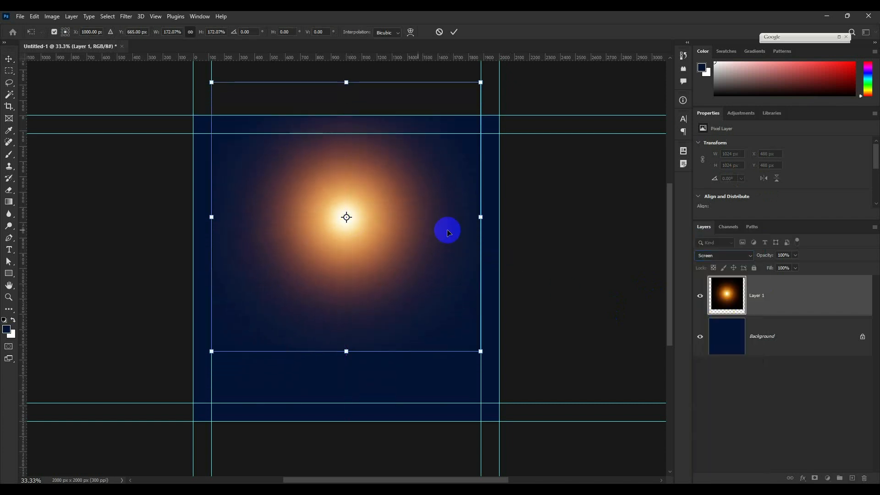
{"action": "left_click_drag", "start_coordinate": [481, 216], "coordinate": [509, 218]}
{"action": "left_click", "coordinate": [454, 31]}
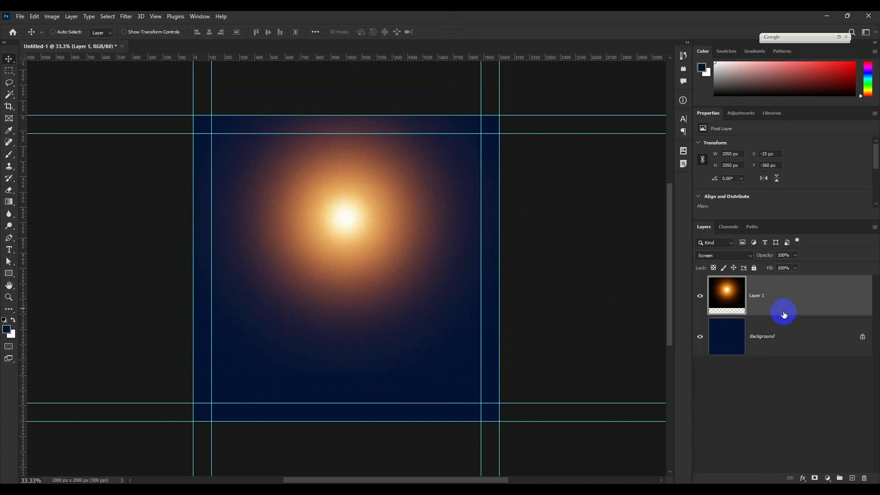
Step: Add a Solid Color fill layer in #030b1d directly above the Background layer
{"action": "left_click", "coordinate": [779, 326]}
{"action": "left_click", "coordinate": [827, 478]}
{"action": "left_click", "coordinate": [812, 313]}
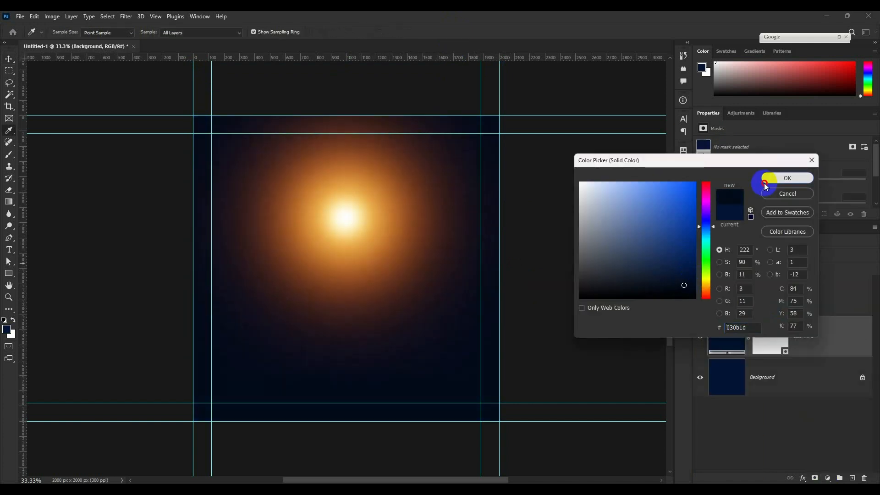
{"action": "left_click", "coordinate": [765, 184]}
Step: Switch to Chrome and search Google Images for "mosque vector" in a new tab
{"action": "left_click", "coordinate": [344, 482]}
{"action": "left_click", "coordinate": [354, 20]}
{"action": "type", "text": "mo"}
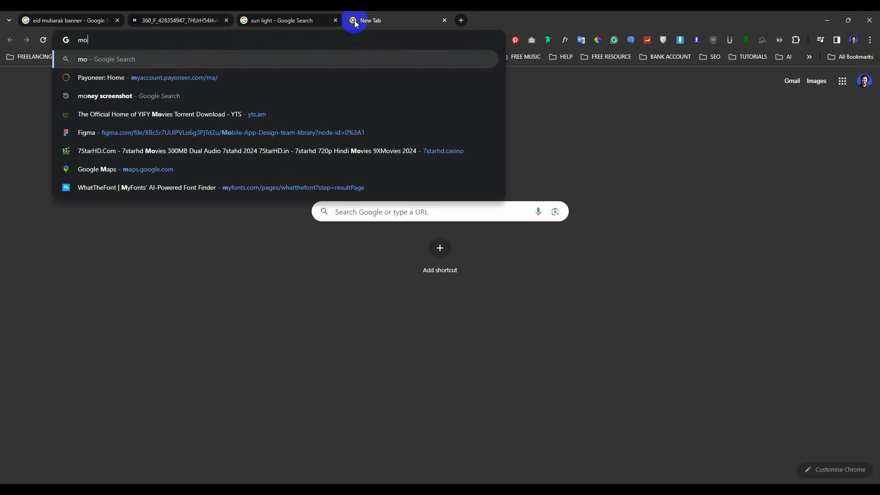
{"action": "type", "text": "sque"}
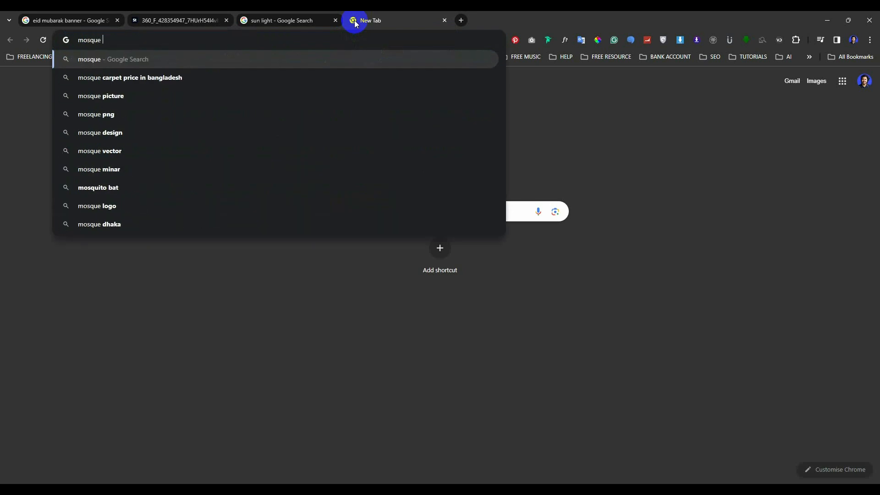
{"action": "type", "text": " vektor"}
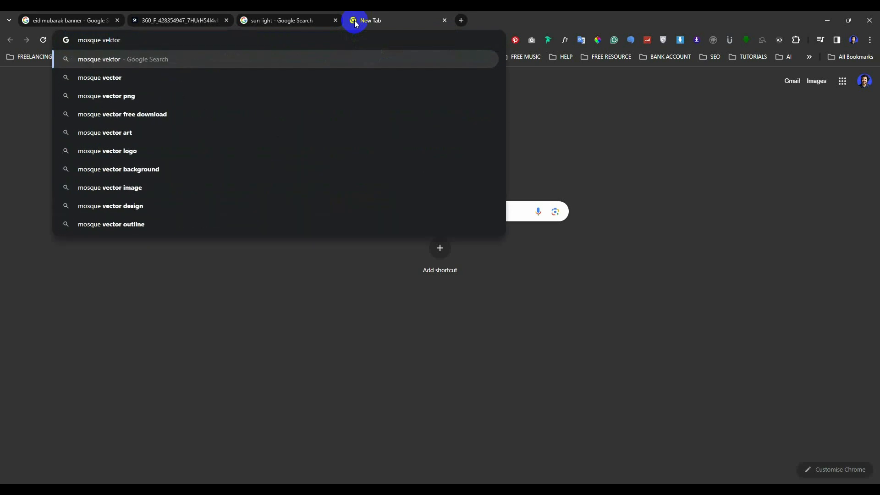
{"action": "key", "text": "Down"}
{"action": "key", "text": "Return"}
{"action": "left_click", "coordinate": [136, 123]}
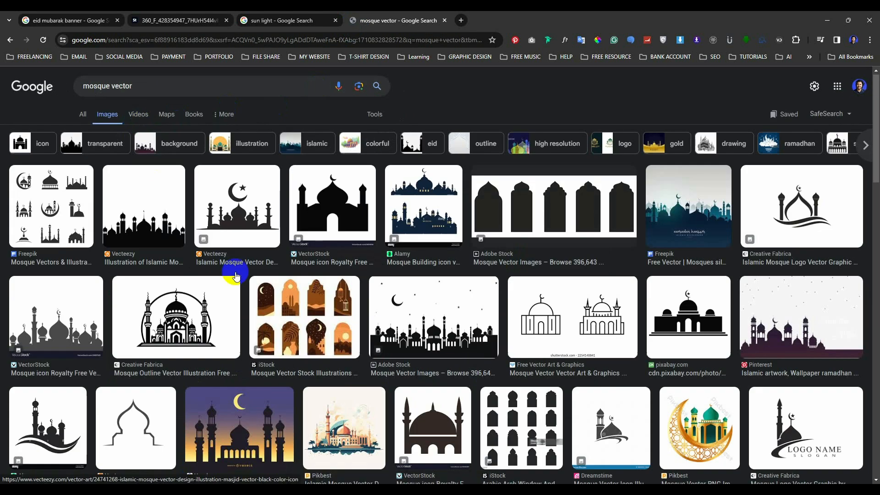
Step: Find the black VectorStock mosque silhouette with a tall minaret among the image results and copy it
{"action": "scroll", "coordinate": [229, 271], "scroll_direction": "down", "scroll_amount": 6}
{"action": "left_click", "coordinate": [387, 370]}
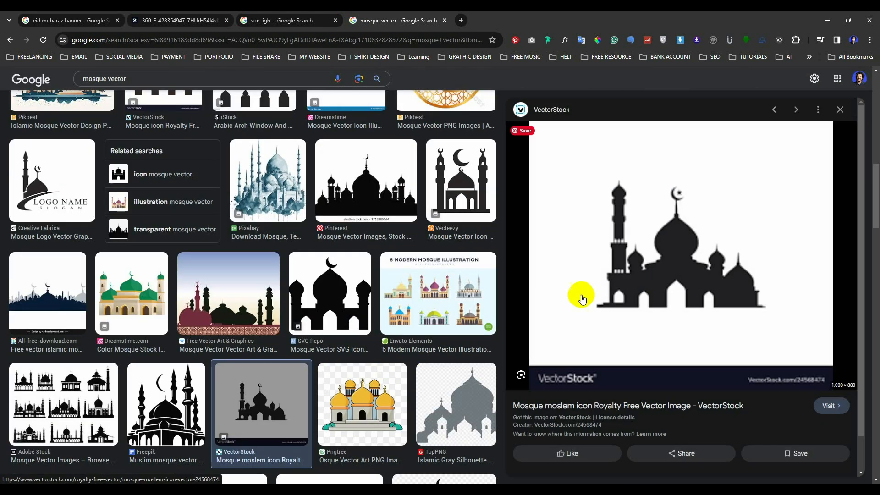
{"action": "right_click", "coordinate": [660, 221]}
{"action": "left_click", "coordinate": [683, 358]}
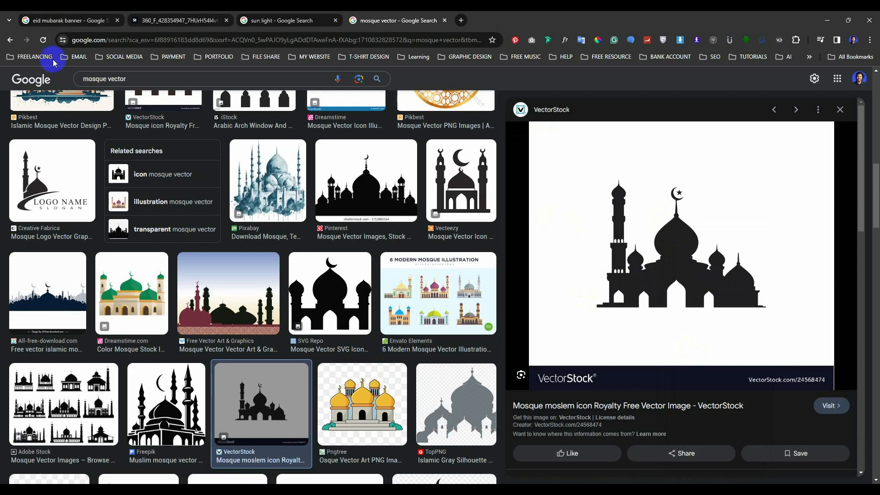
Step: Switch to Photoshop, create a 1000 by 880 pixel document from the Clipboard preset and paste the mosque image into it
{"action": "key", "text": "alt+Tab"}
{"action": "left_click", "coordinate": [20, 16]}
{"action": "left_click", "coordinate": [28, 24]}
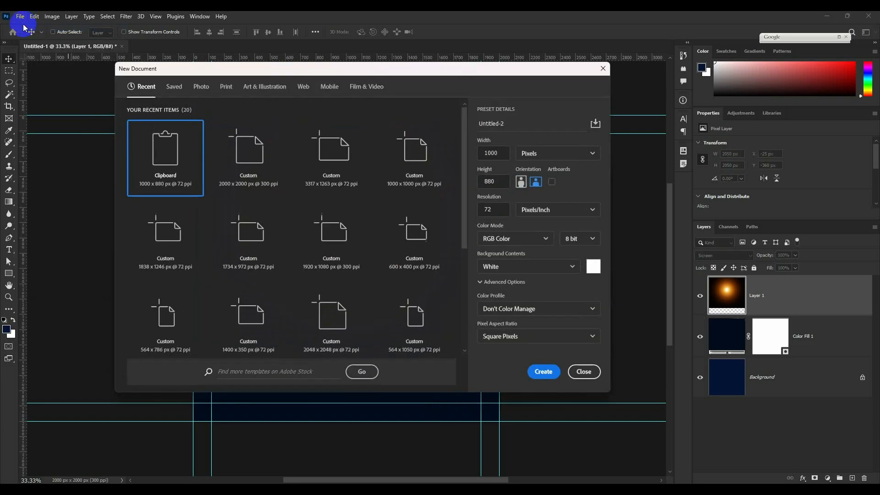
{"action": "key", "text": "Return"}
{"action": "key", "text": "ctrl+v"}
Step: Crop the image closely around the mosque silhouette, leaving out the watermark strip, and shift the mosque toward the canvas centre
{"action": "left_click", "coordinate": [8, 71]}
{"action": "left_click_drag", "start_coordinate": [207, 142], "coordinate": [496, 390]}
{"action": "left_click", "coordinate": [52, 16]}
{"action": "left_click", "coordinate": [67, 113]}
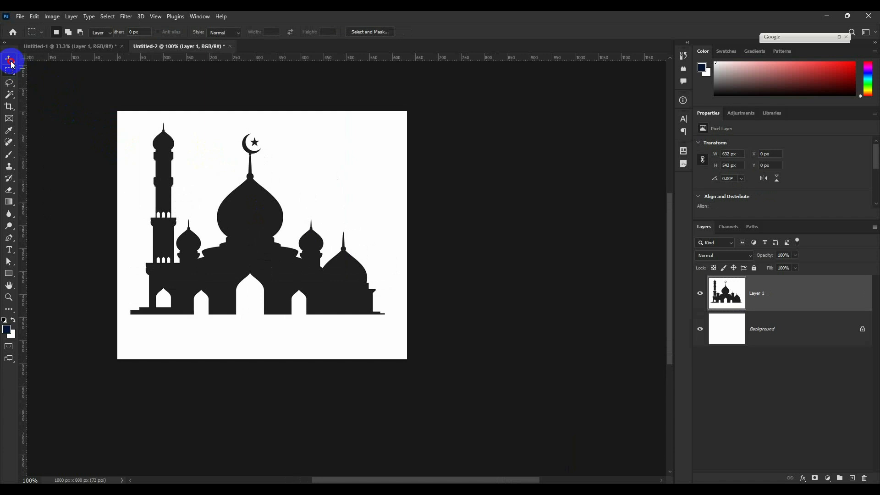
{"action": "left_click", "coordinate": [10, 60]}
{"action": "left_click_drag", "start_coordinate": [256, 209], "coordinate": [266, 216]}
Step: Apply Levels to the mosque layer with the black input level set to 131
{"action": "left_click", "coordinate": [52, 16]}
{"action": "left_click", "coordinate": [156, 43]}
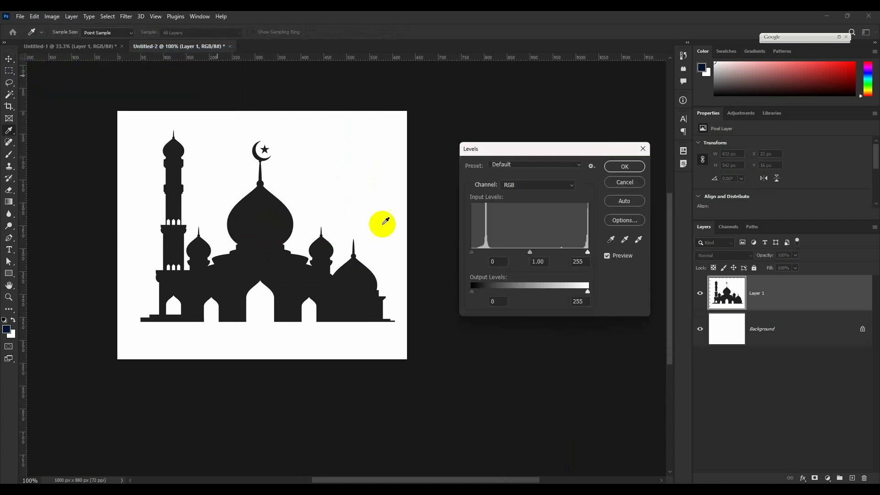
{"action": "left_click_drag", "start_coordinate": [472, 251], "coordinate": [532, 255]}
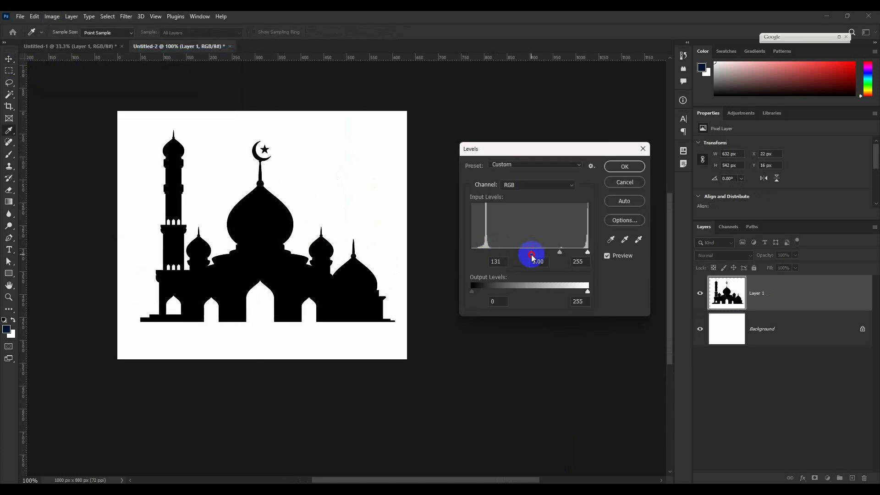
{"action": "left_click", "coordinate": [627, 166]}
Step: Define a brush preset from the black mosque silhouette
{"action": "left_click", "coordinate": [34, 16]}
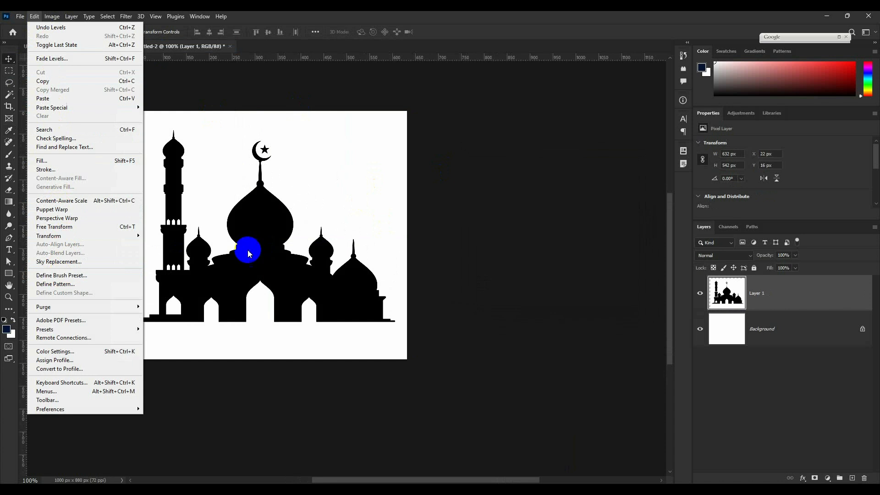
{"action": "left_click", "coordinate": [91, 275]}
{"action": "left_click", "coordinate": [539, 161]}
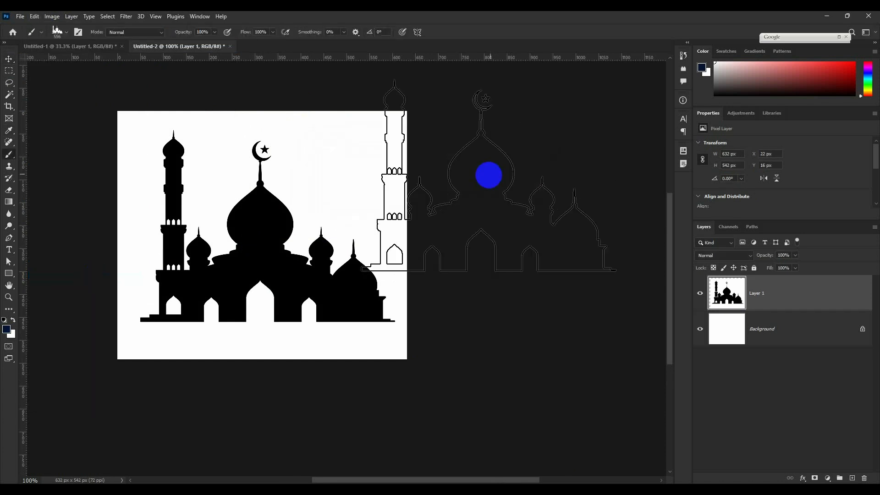
Step: Add a new layer on top in the sun glow document and enlarge the mosque brush to 1400 px
{"action": "left_click", "coordinate": [95, 46]}
{"action": "left_click", "coordinate": [852, 478]}
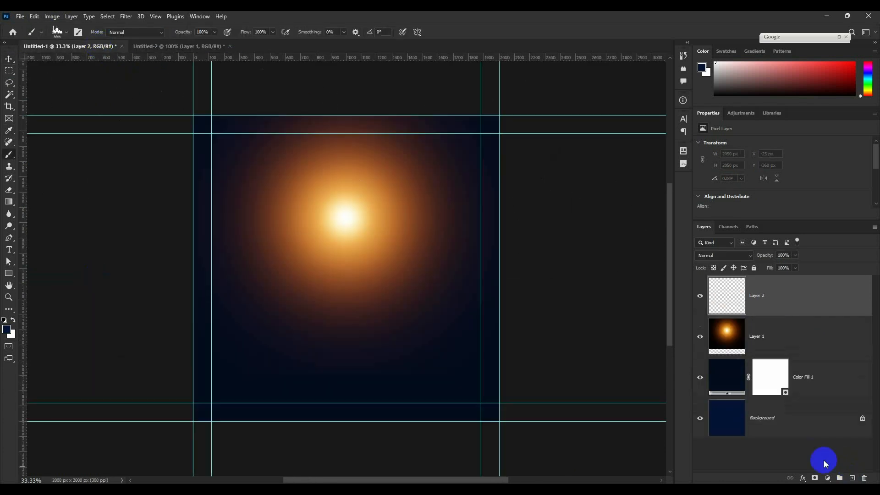
{"action": "left_click", "coordinate": [342, 269]}
{"action": "key", "text": "bracketright"}
{"action": "key", "text": "bracketright"}
{"action": "key", "text": "bracketright"}
{"action": "key", "text": "bracketright"}
{"action": "key", "text": "bracketright"}
{"action": "key", "text": "bracketright"}
{"action": "key", "text": "bracketright"}
{"action": "key", "text": "bracketright"}
{"action": "key", "text": "bracketright"}
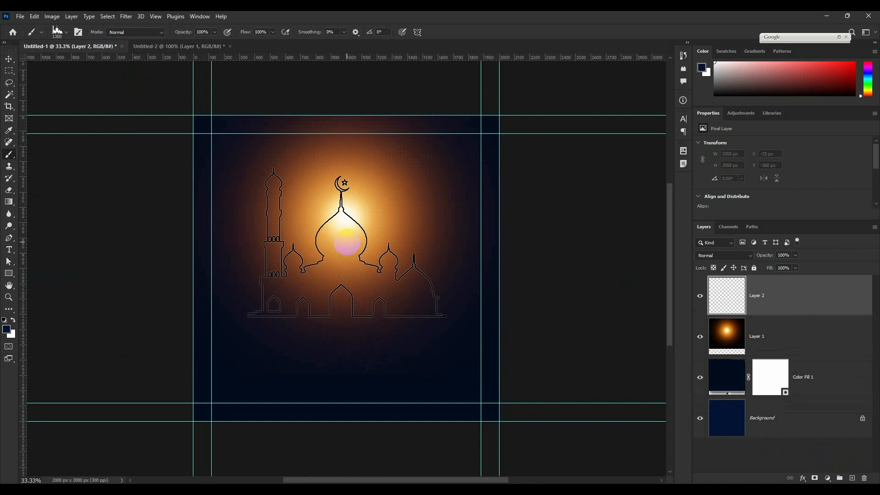
{"action": "left_click", "coordinate": [347, 250]}
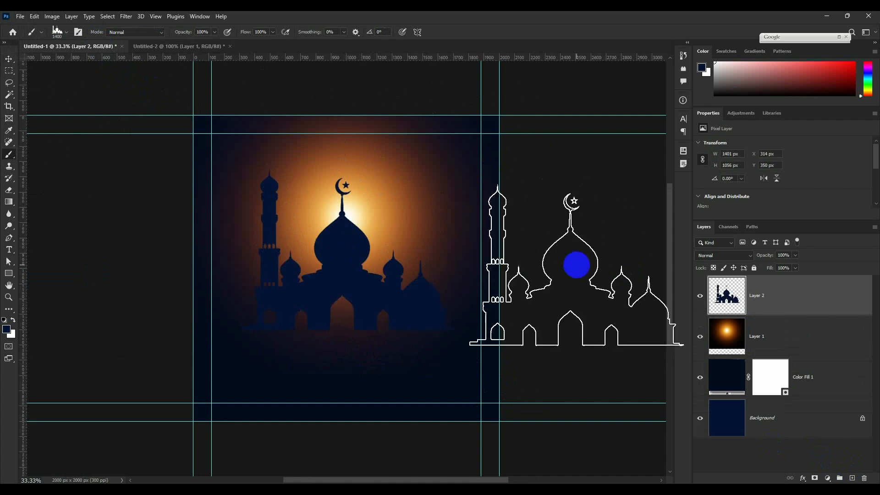
{"action": "key", "text": "ctrl+z"}
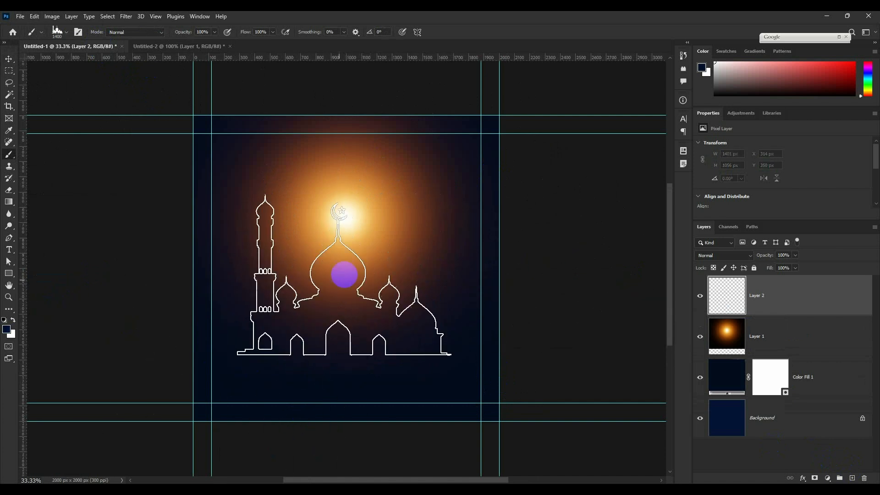
{"action": "left_click", "coordinate": [348, 259]}
{"action": "key", "text": "ctrl+z"}
Step: Stamp the mosque silhouette once in near-black navy in front of the sun glow and return to the mosque document
{"action": "left_click", "coordinate": [350, 268]}
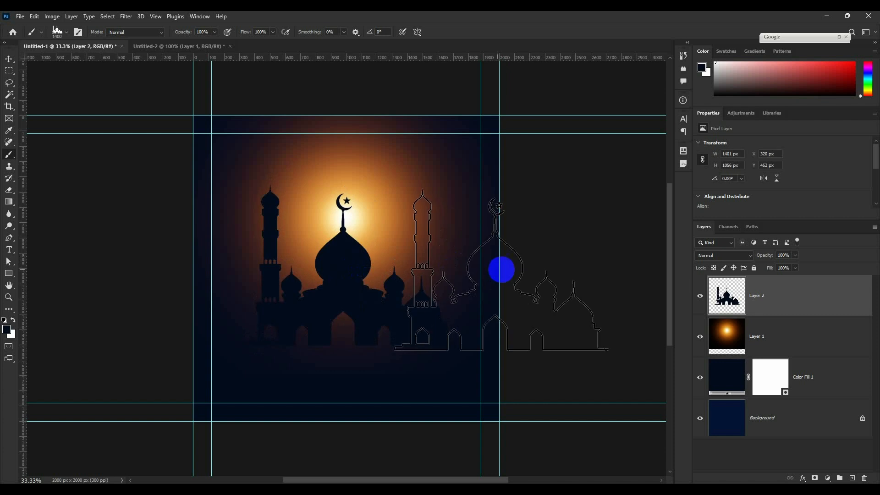
{"action": "left_click", "coordinate": [9, 58]}
{"action": "left_click", "coordinate": [178, 46]}
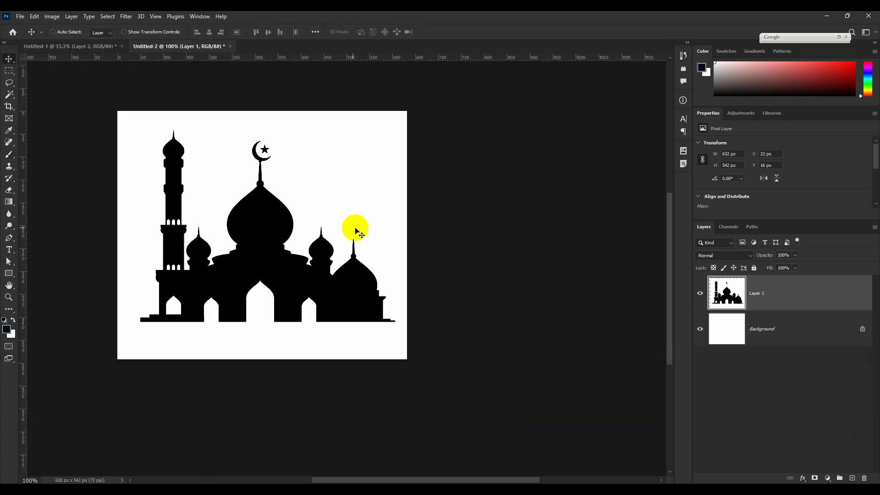
Step: Return to the sun glow document and scale the glow layer to about 1696 px, moving it down behind the mosque's main dome
{"action": "left_click_drag", "start_coordinate": [102, 52], "coordinate": [345, 239]}
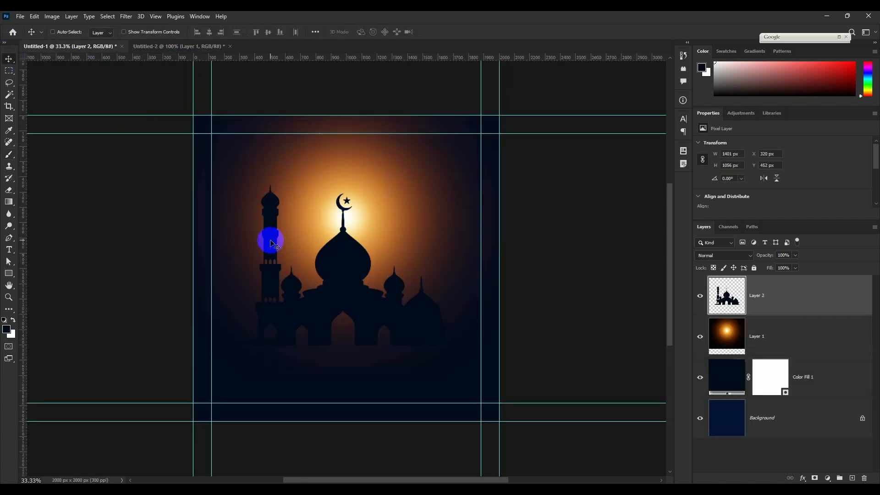
{"action": "left_click", "coordinate": [733, 340]}
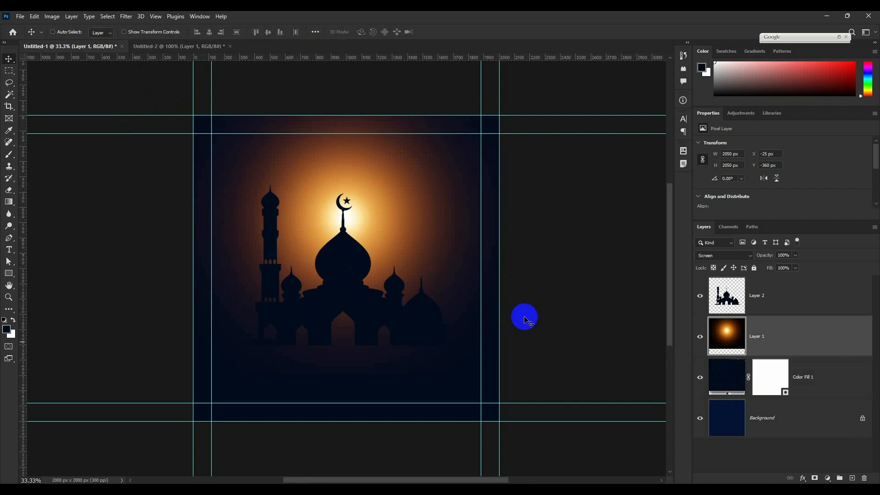
{"action": "left_click", "coordinate": [10, 192]}
{"action": "right_click", "coordinate": [341, 317]}
{"action": "left_click_drag", "start_coordinate": [425, 251], "coordinate": [429, 252]}
{"action": "left_click", "coordinate": [480, 37]}
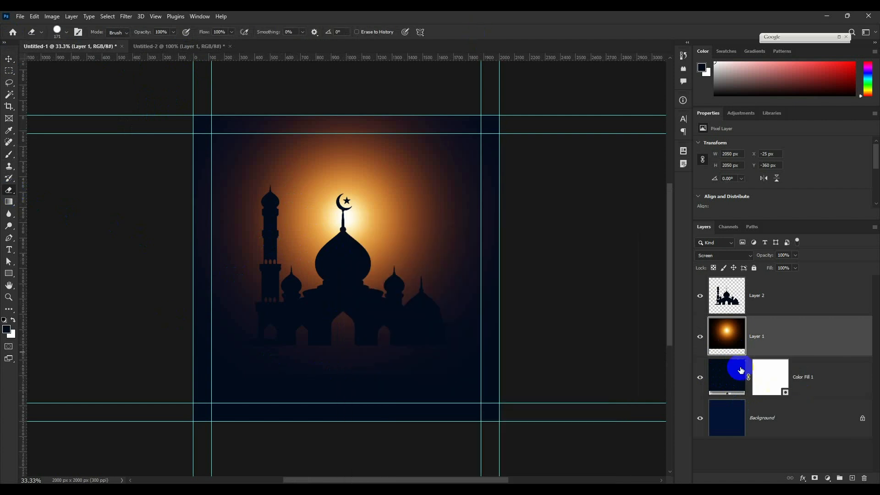
{"action": "key", "text": "ctrl+t"}
{"action": "mouse_move", "coordinate": [504, 216]}
{"action": "left_mouse_down"}
{"action": "mouse_move", "coordinate": [456, 206]}
{"action": "mouse_move", "coordinate": [409, 215]}
{"action": "mouse_move", "coordinate": [408, 236]}
{"action": "left_mouse_up"}
{"action": "left_click_drag", "start_coordinate": [461, 241], "coordinate": [474, 240]}
{"action": "key", "text": "Return"}
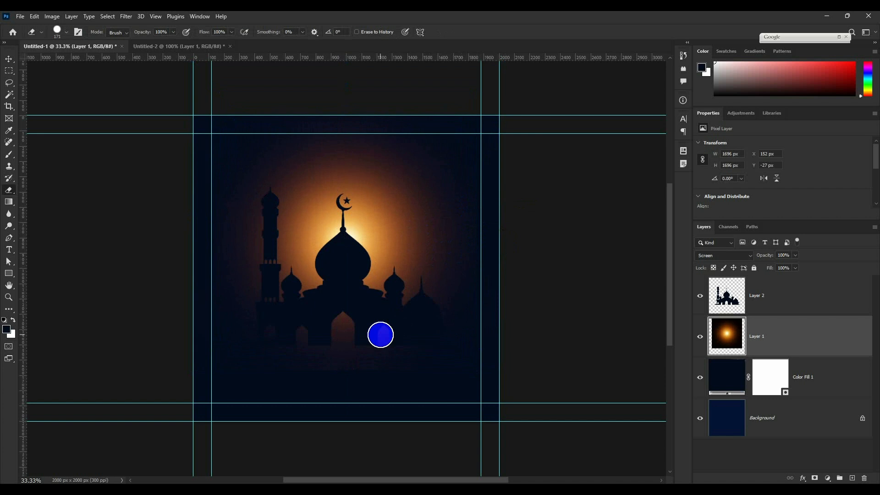
Step: Enlarge the Eraser brush to 600 px over the lower part of the glow layer and check its brush options
{"action": "key", "text": "bracketright"}
{"action": "key", "text": "bracketright"}
{"action": "key", "text": "bracketright"}
{"action": "key", "text": "bracketright"}
{"action": "key", "text": "bracketright"}
{"action": "right_click", "coordinate": [394, 312]}
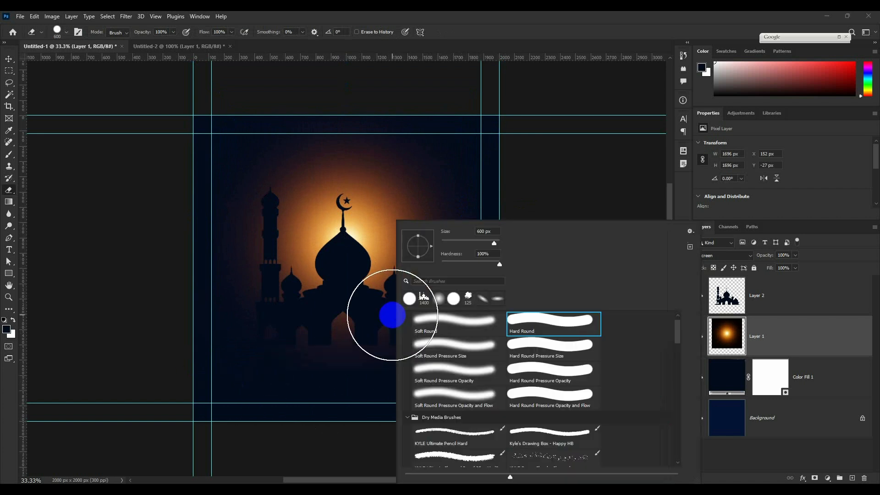
{"action": "key", "text": "Escape"}
Step: Switch to the browser and copy the gold flowing light particles image from the "light particles png" image results
{"action": "key", "text": "alt+Tab"}
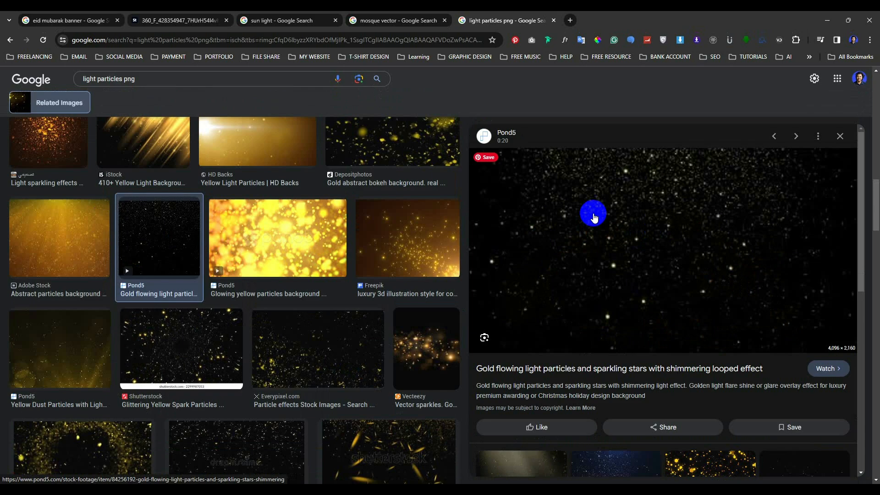
{"action": "scroll", "coordinate": [308, 233], "scroll_direction": "up", "scroll_amount": 1}
{"action": "right_click", "coordinate": [613, 229]}
{"action": "left_click", "coordinate": [655, 366]}
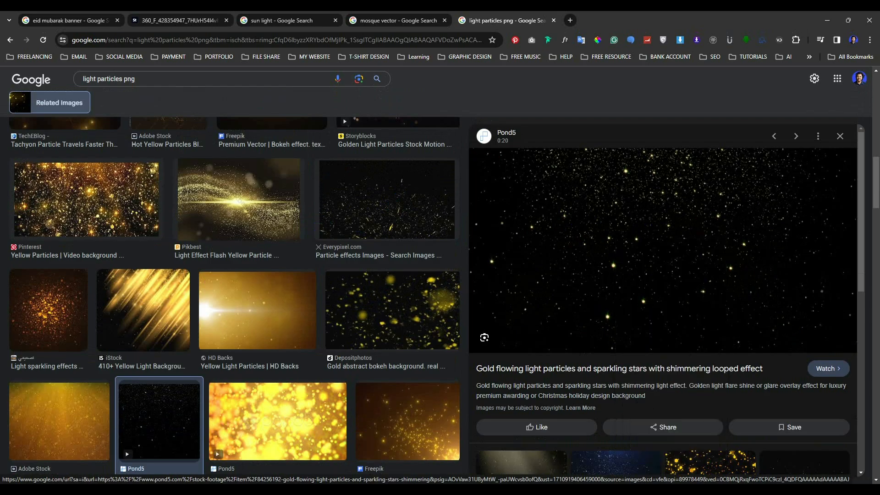
Step: Switch back to Photoshop, paste the particles image directly above the navy color fill layer and set its blend mode to Screen
{"action": "key", "text": "alt+Tab"}
{"action": "left_click", "coordinate": [807, 419]}
{"action": "key", "text": "ctrl+v"}
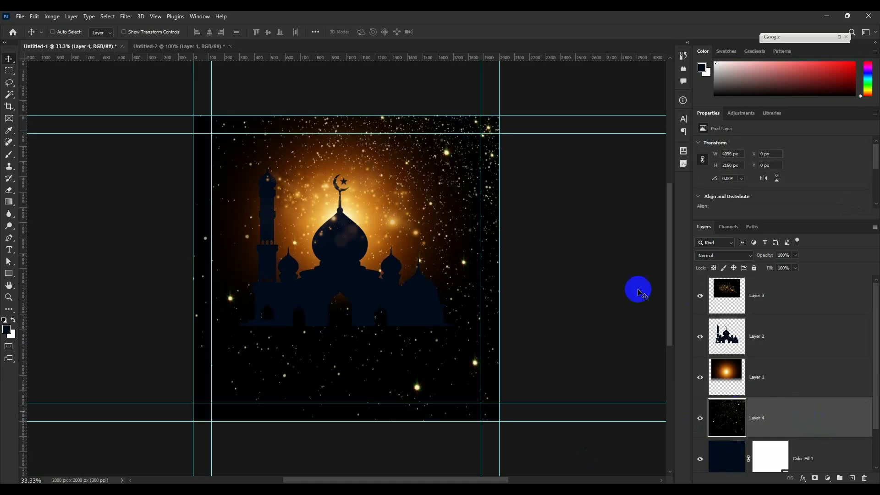
{"action": "left_click", "coordinate": [704, 256]}
{"action": "left_click", "coordinate": [698, 312]}
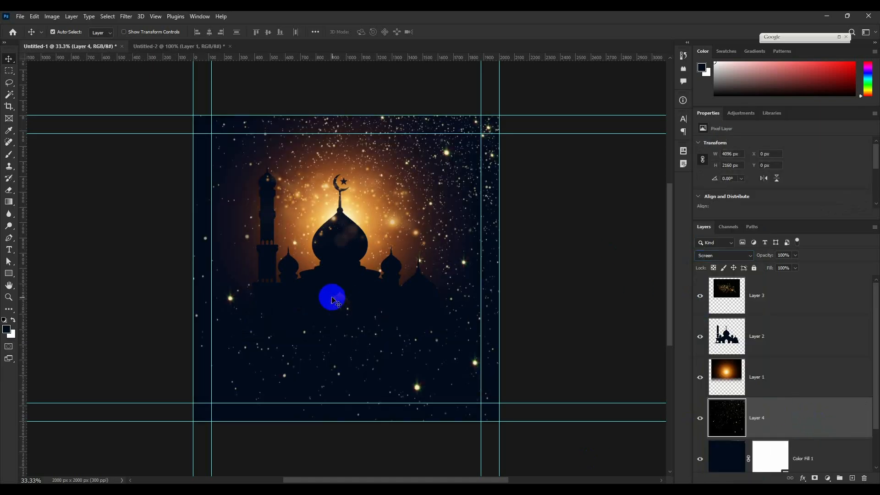
Step: Transform the particles layer to 2000 px wide and 1051 px high so it spans the upper part of the canvas
{"action": "key", "text": "ctrl+t"}
{"action": "left_click_drag", "start_coordinate": [506, 445], "coordinate": [506, 259]}
{"action": "left_click_drag", "start_coordinate": [562, 249], "coordinate": [388, 243]}
{"action": "left_click_drag", "start_coordinate": [466, 187], "coordinate": [503, 189]}
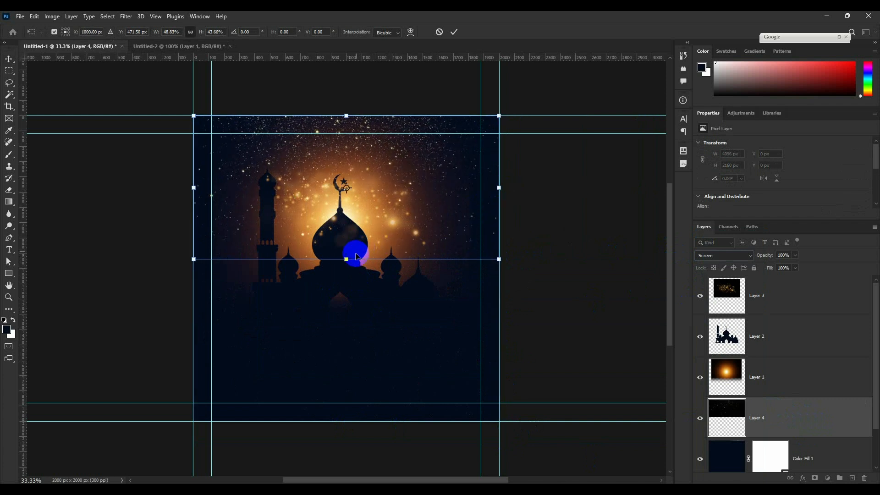
{"action": "left_click_drag", "start_coordinate": [357, 255], "coordinate": [350, 275]}
{"action": "left_click", "coordinate": [454, 32]}
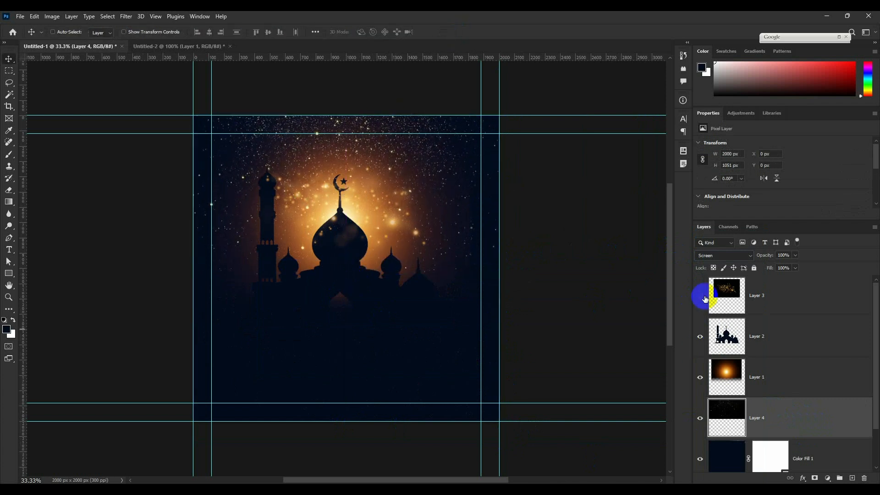
Step: Delete the golden sparkle layer above the mosque and hide the guides
{"action": "left_click", "coordinate": [729, 297]}
{"action": "key", "text": "Delete"}
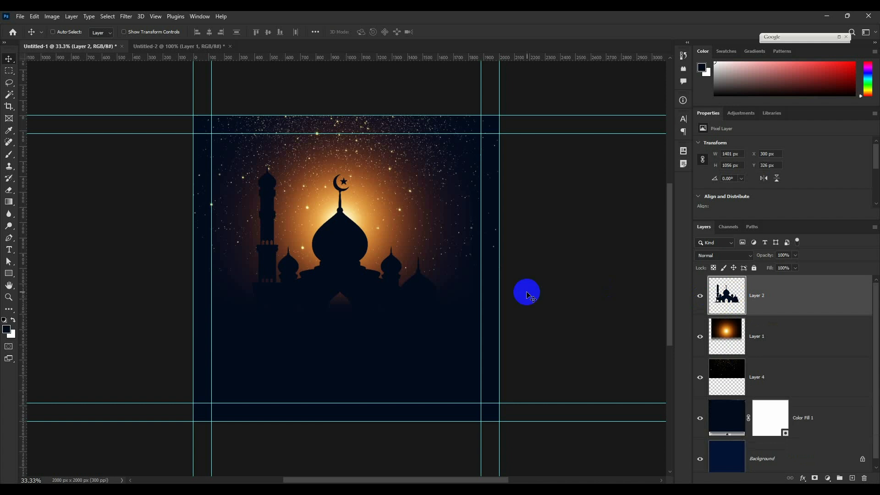
{"action": "key", "text": "ctrl+semicolon"}
Step: Stretch the particles layer slightly beyond the canvas width and farther down, and adjust its opacity
{"action": "left_click", "coordinate": [769, 371]}
{"action": "key", "text": "ctrl+t"}
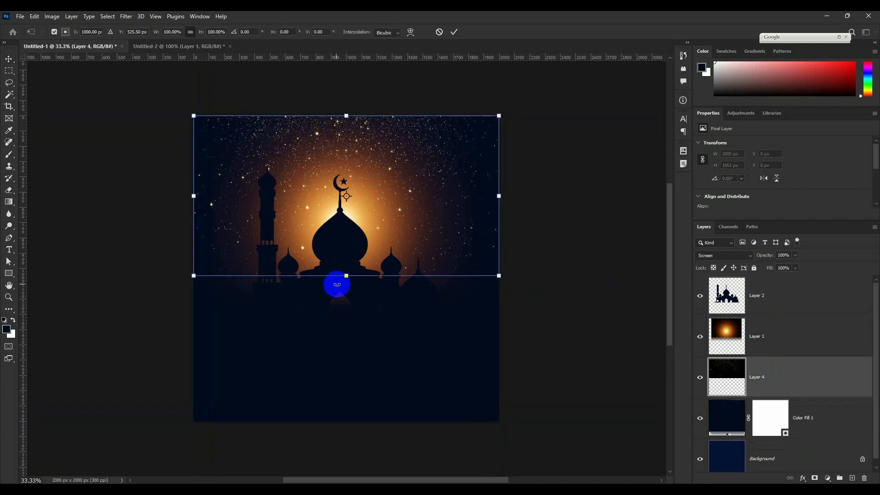
{"action": "left_click_drag", "start_coordinate": [346, 277], "coordinate": [346, 288]}
{"action": "left_click_drag", "start_coordinate": [497, 289], "coordinate": [532, 309]}
{"action": "left_click_drag", "start_coordinate": [768, 257], "coordinate": [760, 258]}
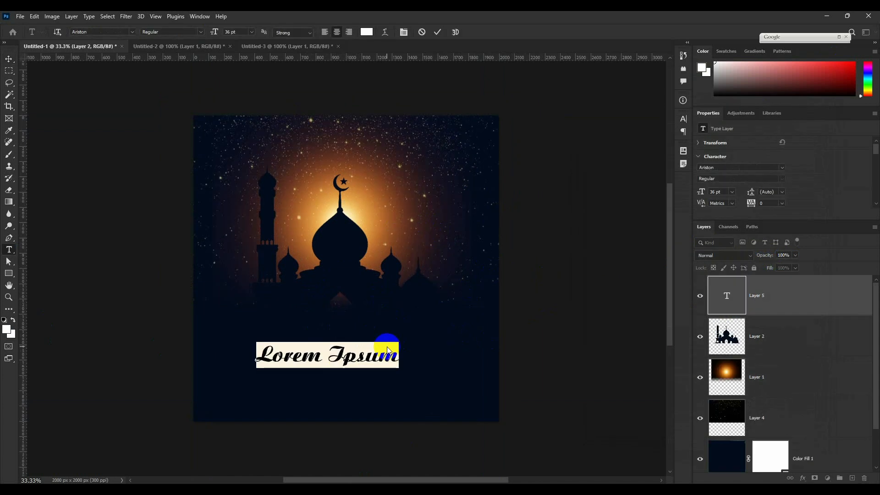
Step: Add a white text layer reading "Eid" below the mosque
{"action": "left_click", "coordinate": [387, 351]}
{"action": "type", "text": "E"}
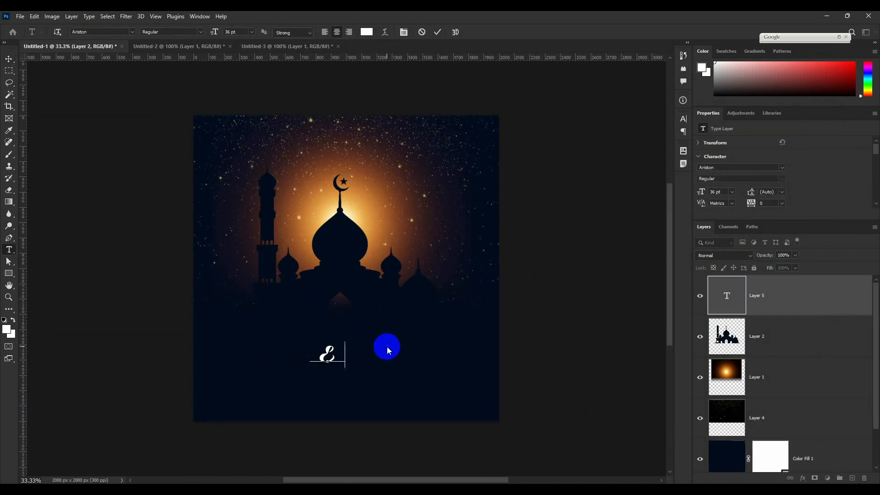
{"action": "type", "text": "id"}
Step: Set the "Eid" text to the alamsyah font at 74 pt
{"action": "key", "text": "ctrl+a"}
{"action": "left_click_drag", "start_coordinate": [226, 39], "coordinate": [247, 137]}
{"action": "left_click", "coordinate": [132, 36]}
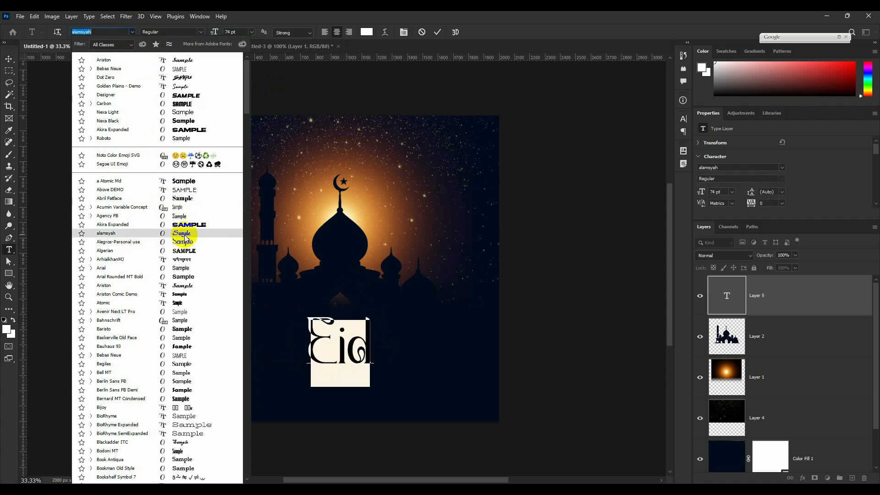
{"action": "left_click", "coordinate": [326, 110]}
{"action": "left_click", "coordinate": [415, 170]}
{"action": "left_click", "coordinate": [9, 59]}
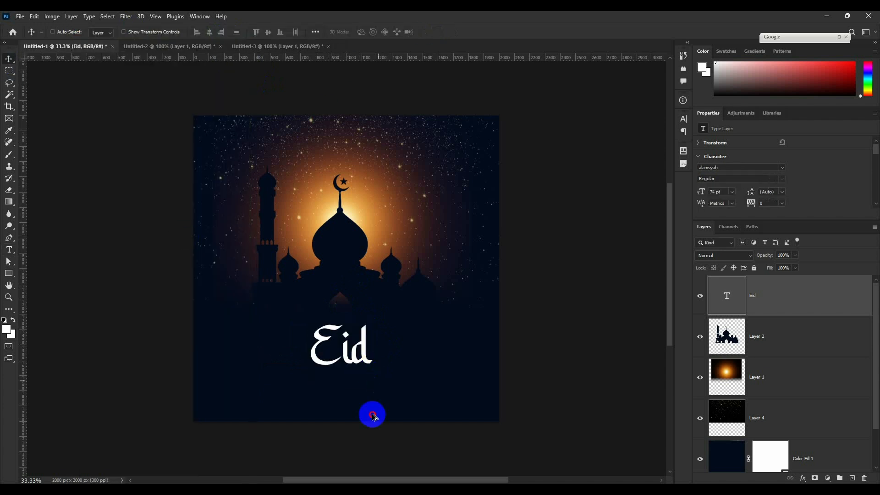
Step: Duplicate the "Eid" text just below itself and change the copy to read "Mubaroak"
{"action": "left_click_drag", "start_coordinate": [369, 412], "coordinate": [369, 447]}
{"action": "double_click", "coordinate": [724, 292]}
{"action": "type", "text": "Mubarak"}
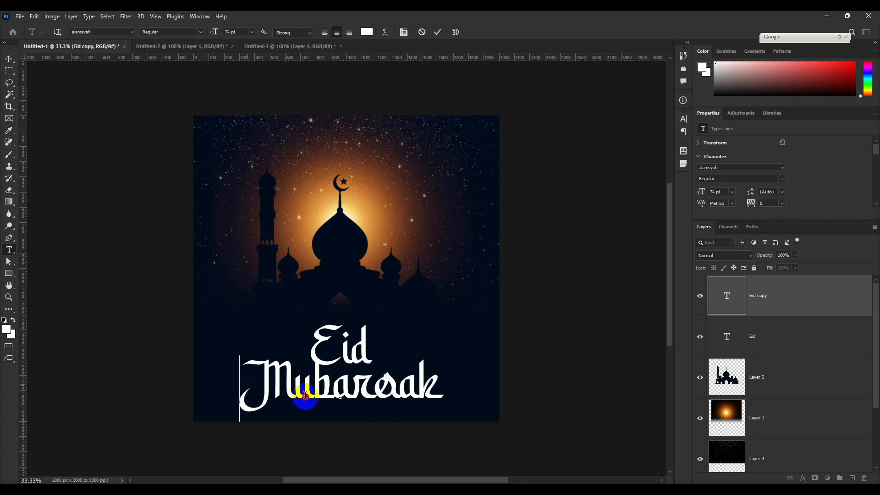
{"action": "left_click_drag", "start_coordinate": [305, 395], "coordinate": [68, 68]}
{"action": "left_click", "coordinate": [9, 58]}
Step: Scale both greeting text layers together down to 39.91 pt and center them horizontally on the canvas
{"action": "left_click", "coordinate": [781, 338], "text": "shift"}
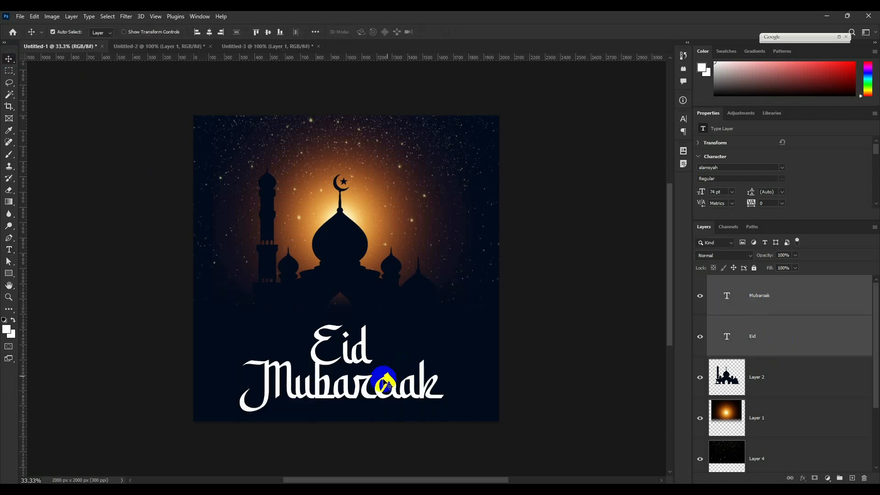
{"action": "key", "text": "ctrl+t"}
{"action": "left_click_drag", "start_coordinate": [344, 409], "coordinate": [350, 373]}
{"action": "left_click", "coordinate": [455, 30]}
{"action": "key", "text": "ctrl+a"}
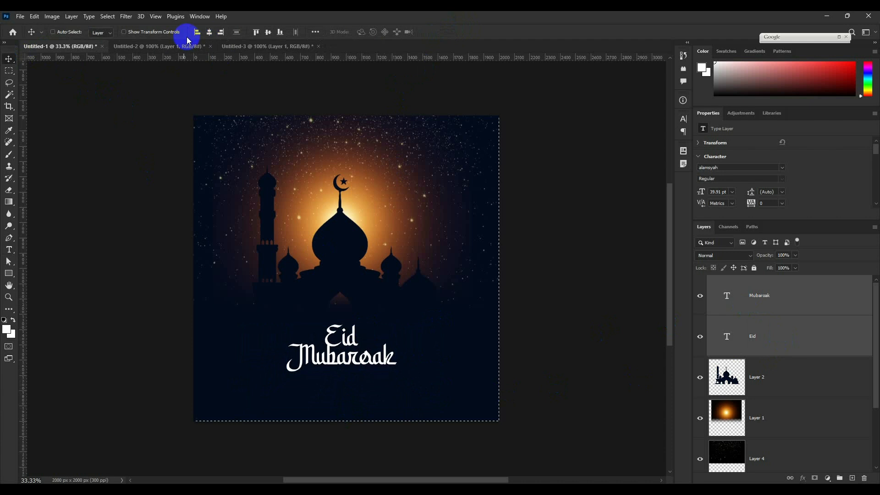
{"action": "left_click", "coordinate": [209, 32]}
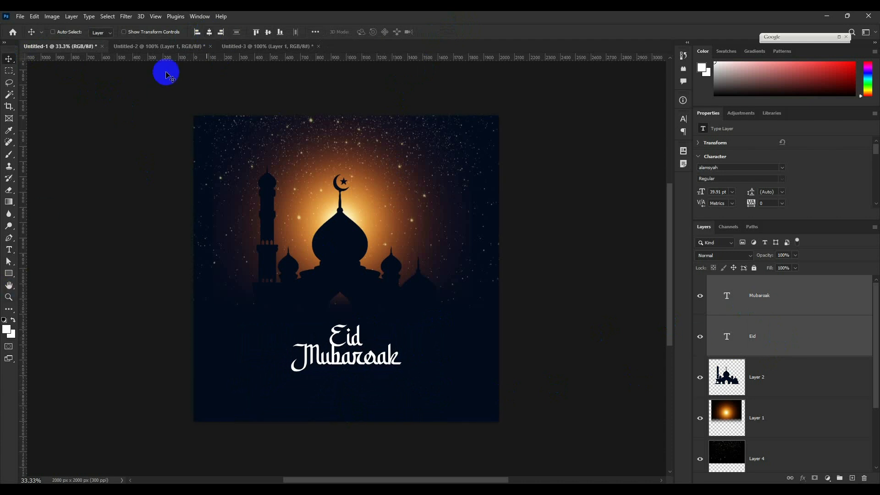
Step: Recolor both greeting text layers with the golden orange e5a249 sampled from the sun glow
{"action": "key", "text": "b"}
{"action": "left_click", "coordinate": [8, 249]}
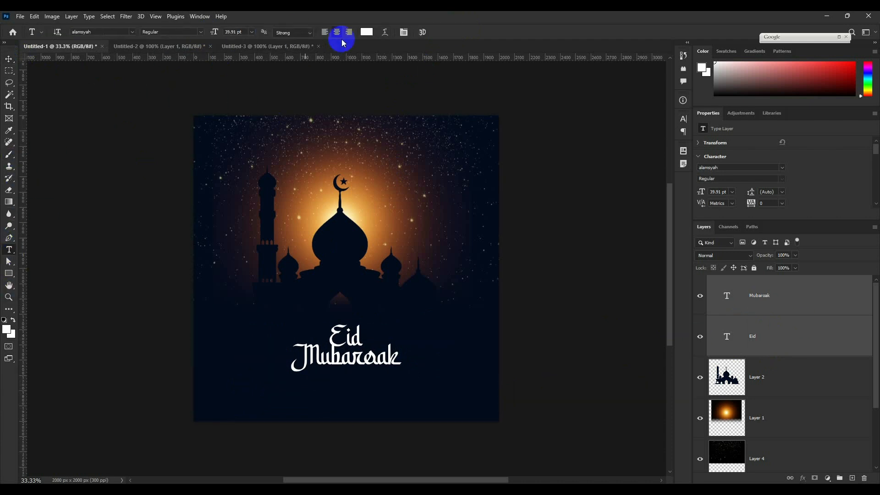
{"action": "left_click", "coordinate": [366, 32]}
{"action": "left_click", "coordinate": [317, 197]}
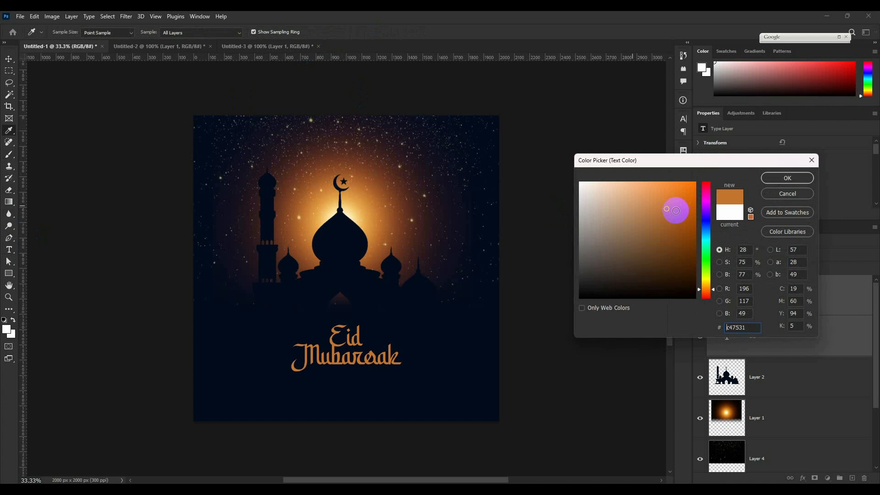
{"action": "left_click_drag", "start_coordinate": [358, 219], "coordinate": [362, 209]}
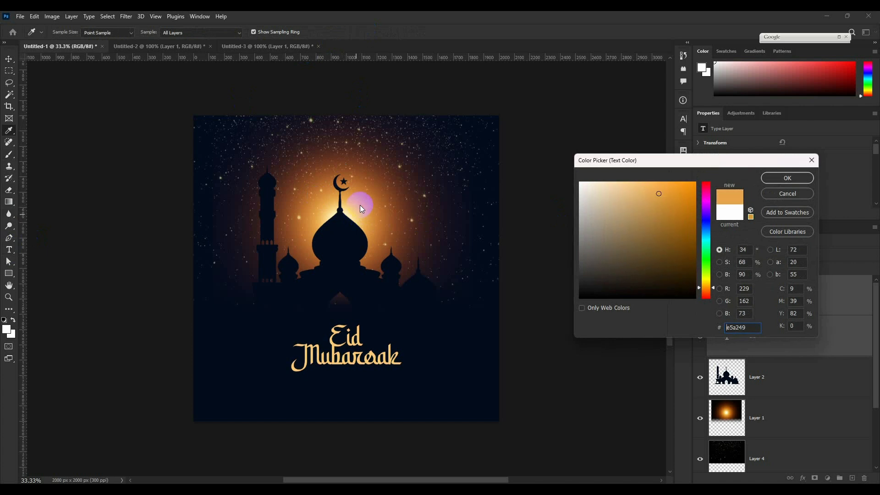
{"action": "key", "text": "Return"}
{"action": "left_click", "coordinate": [9, 59]}
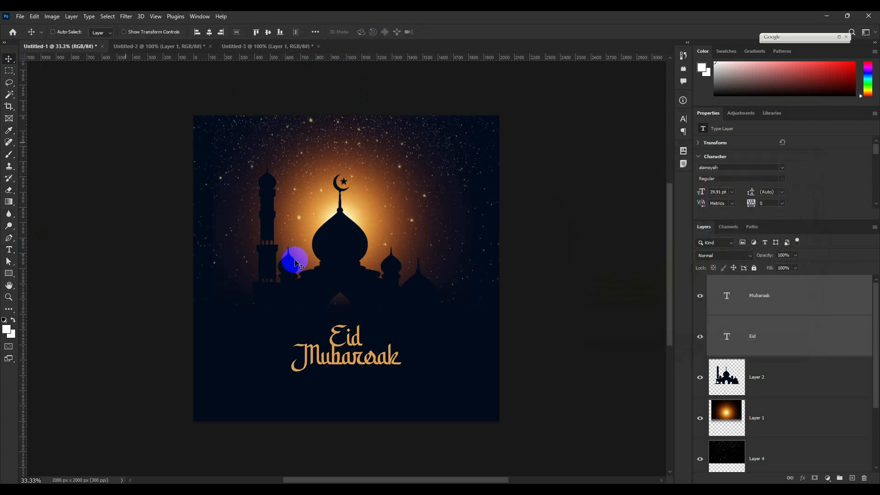
Step: Add a text line reading "Wish you all Happy Eid Day" near the bottom of the canvas
{"action": "left_click", "coordinate": [9, 248]}
{"action": "left_click", "coordinate": [260, 405]}
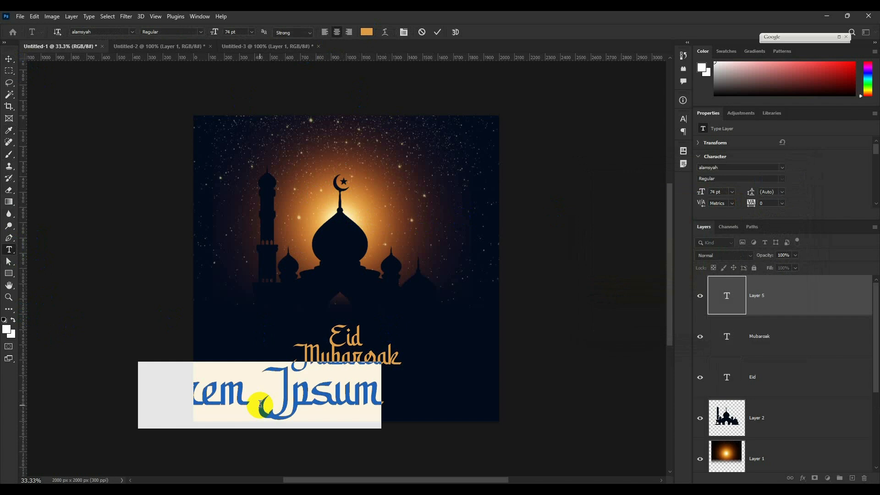
{"action": "type", "text": "Wish you all"}
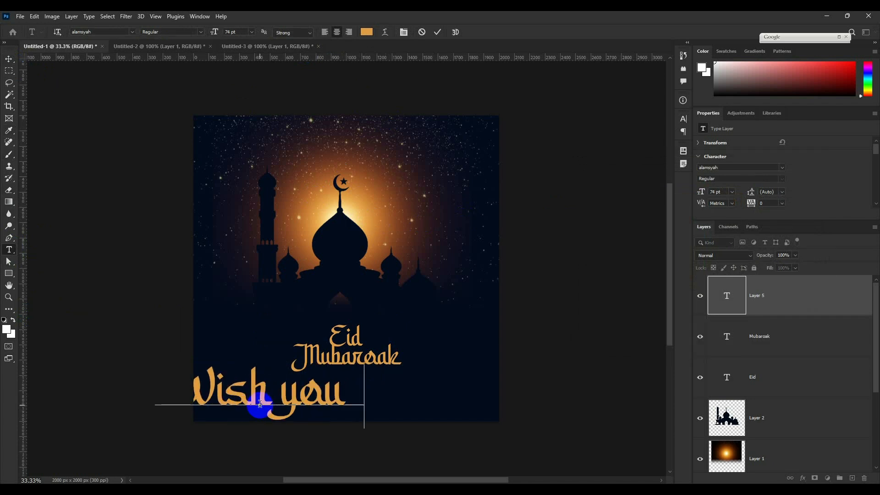
{"action": "type", "text": " Happy Eid Day"}
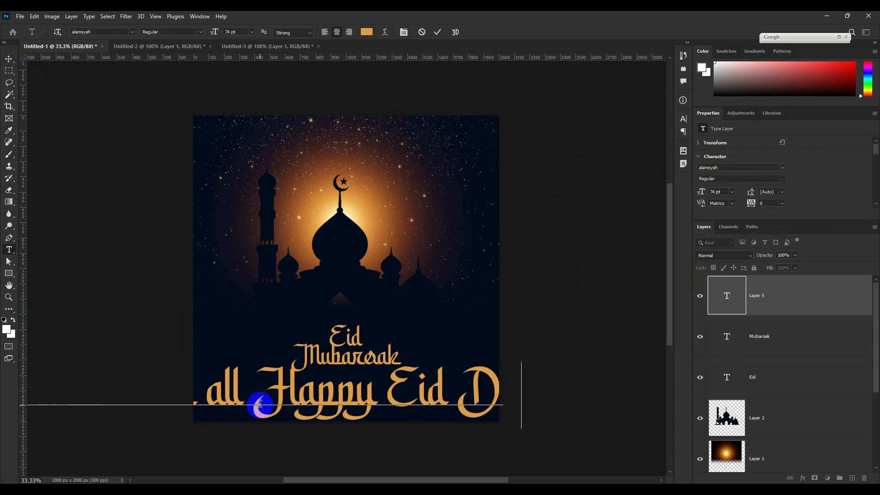
Step: Set the "Wish you all Happy Eid Day" line to the Nexa Light font at 13 pt
{"action": "key", "text": "ctrl+a"}
{"action": "left_click", "coordinate": [140, 32]}
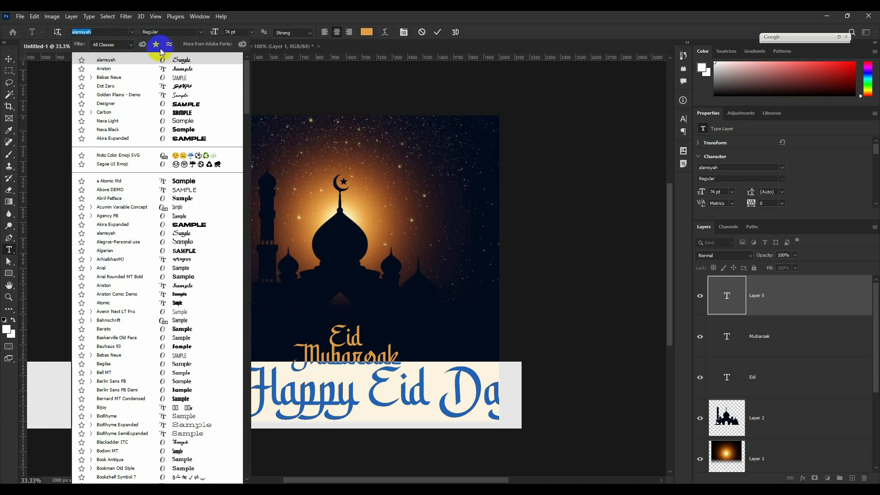
{"action": "left_click", "coordinate": [174, 128]}
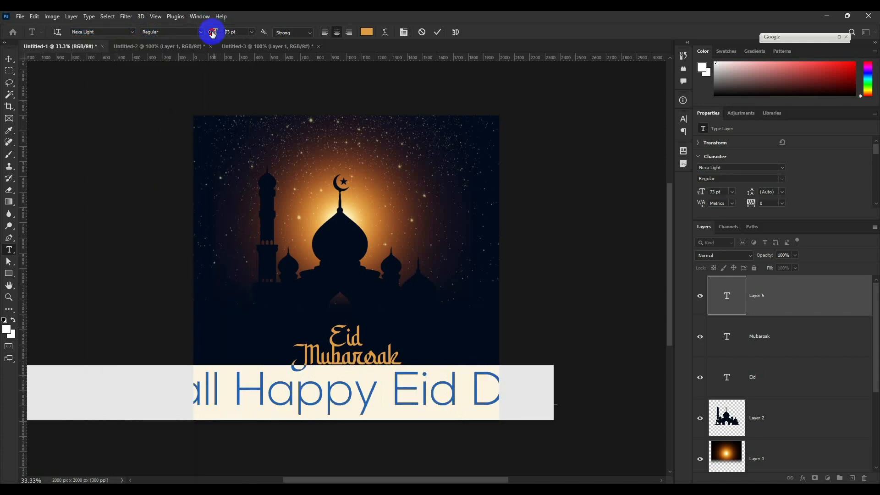
{"action": "left_click_drag", "start_coordinate": [212, 33], "coordinate": [178, 39]}
{"action": "left_click", "coordinate": [40, 154]}
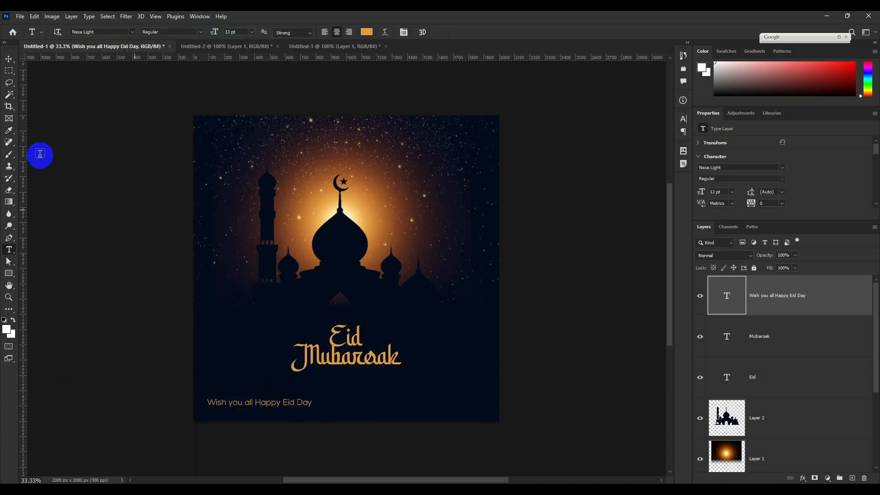
Step: Recolor the wish line pale cream and move it to the center beneath the "Eid Mubaroak" title
{"action": "left_click", "coordinate": [334, 365]}
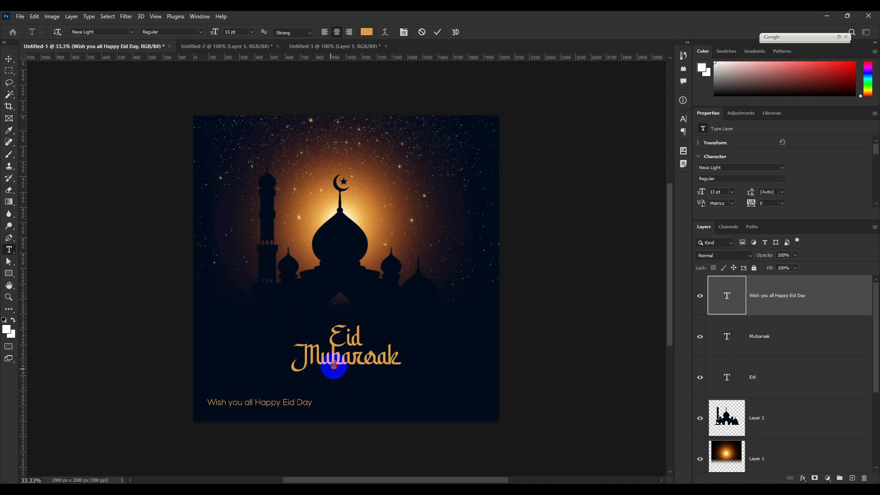
{"action": "left_click", "coordinate": [366, 32]}
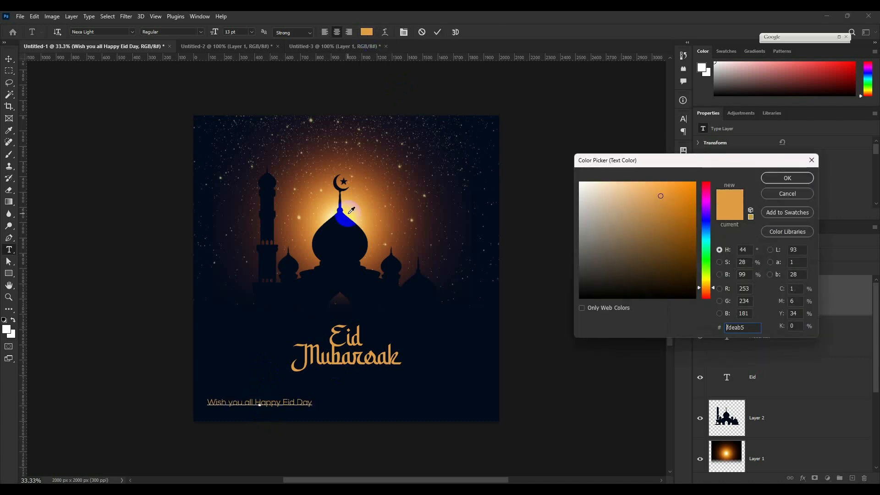
{"action": "left_click", "coordinate": [609, 220]}
{"action": "left_click", "coordinate": [785, 176]}
{"action": "key", "text": "v"}
{"action": "left_click_drag", "start_coordinate": [280, 369], "coordinate": [357, 356]}
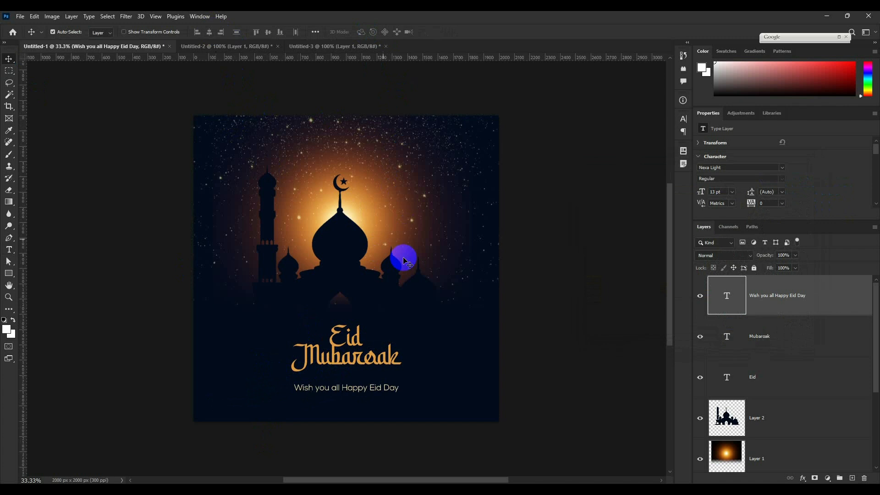
{"action": "double_click", "coordinate": [732, 343]}
{"action": "left_click_drag", "start_coordinate": [321, 355], "coordinate": [299, 352]}
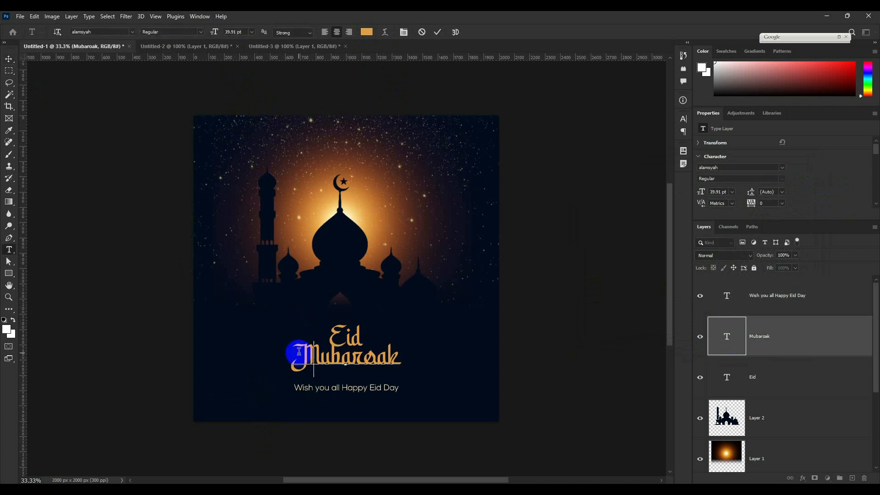
{"action": "left_click", "coordinate": [427, 41]}
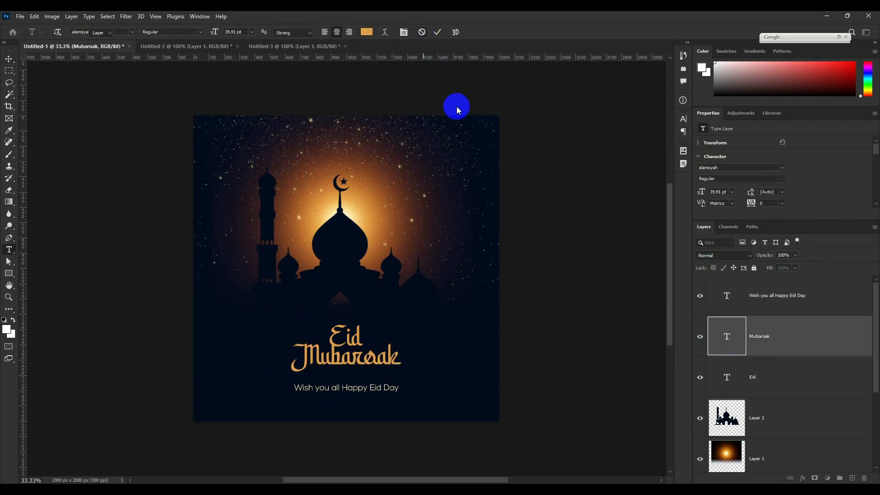
Step: Scale the "Wish you all Happy Eid Day" line down and place it close beneath the "Mubaroak" text
{"action": "key", "text": "v"}
{"action": "left_click", "coordinate": [740, 306]}
{"action": "left_click_drag", "start_coordinate": [350, 399], "coordinate": [400, 380]}
{"action": "key", "text": "ctrl+t"}
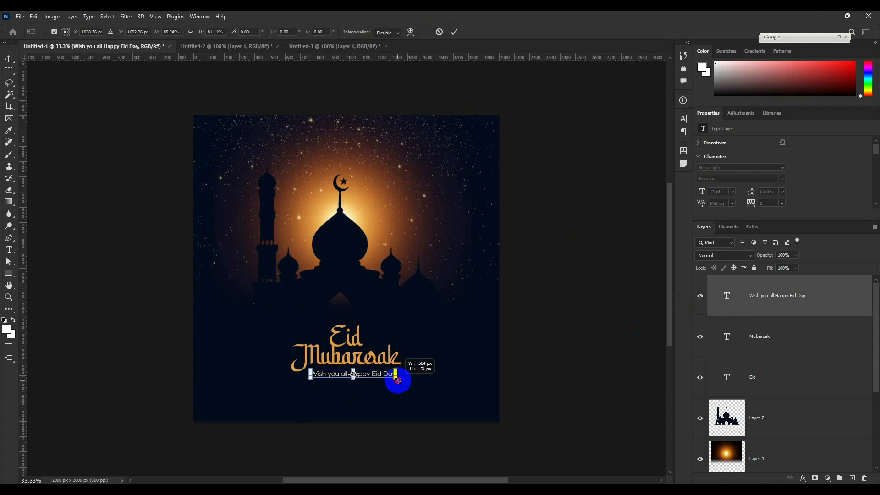
{"action": "left_click_drag", "start_coordinate": [391, 380], "coordinate": [392, 380]}
{"action": "key", "text": "Return"}
Step: Enlarge the three greeting text layers together to about 114%, raise them toward the mosque and center them horizontally on the canvas
{"action": "left_click", "coordinate": [751, 377], "text": "shift"}
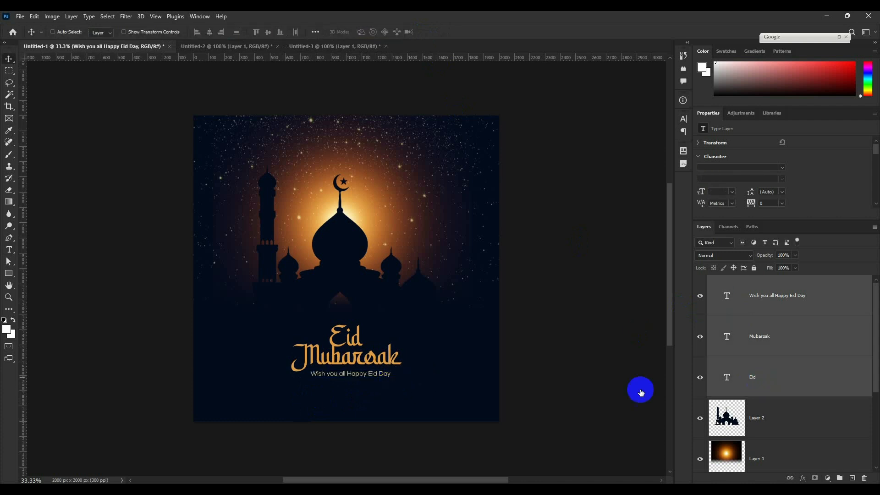
{"action": "key", "text": "ctrl+t"}
{"action": "left_click_drag", "start_coordinate": [404, 350], "coordinate": [374, 340]}
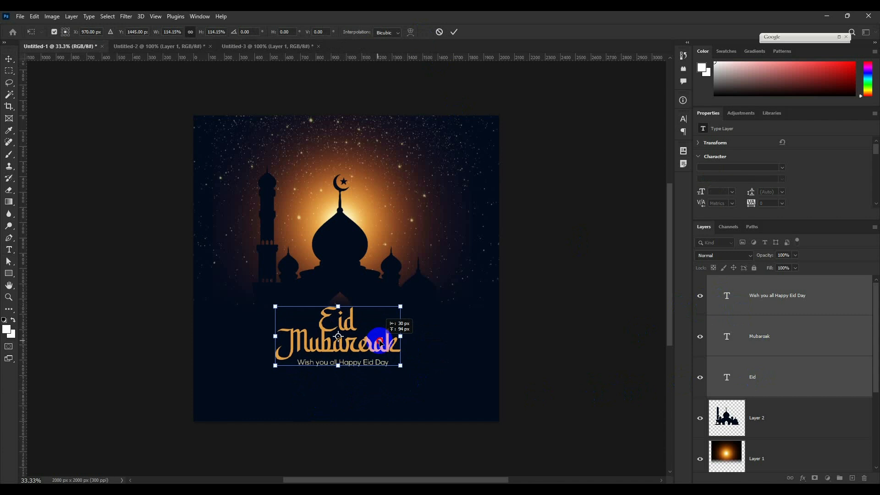
{"action": "left_click", "coordinate": [454, 32]}
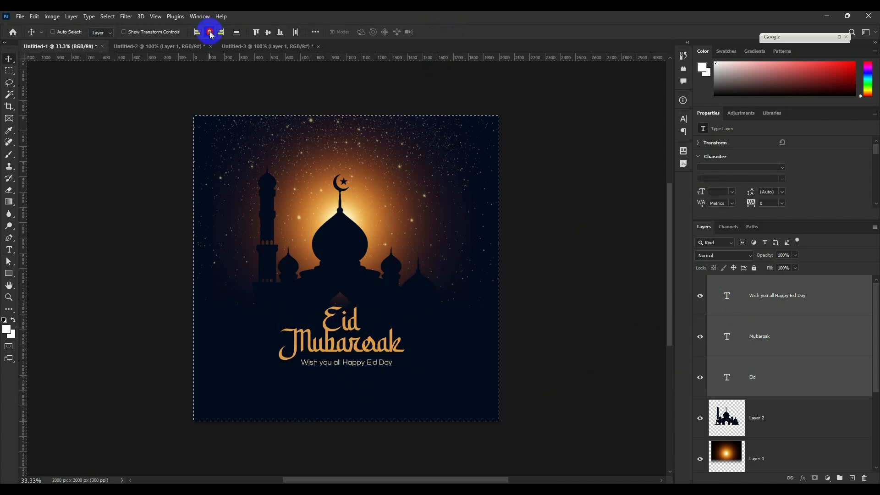
{"action": "left_click", "coordinate": [210, 32]}
{"action": "key", "text": "ctrl+z"}
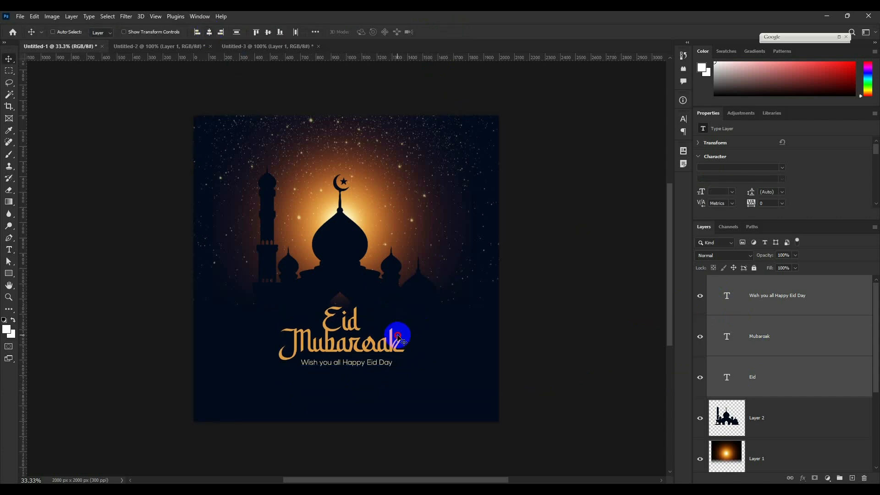
Step: Move the mosque silhouette and the sun glow each about 30 px to the right
{"action": "left_click", "coordinate": [756, 417]}
{"action": "left_click_drag", "start_coordinate": [453, 279], "coordinate": [468, 293]}
{"action": "left_click", "coordinate": [741, 441]}
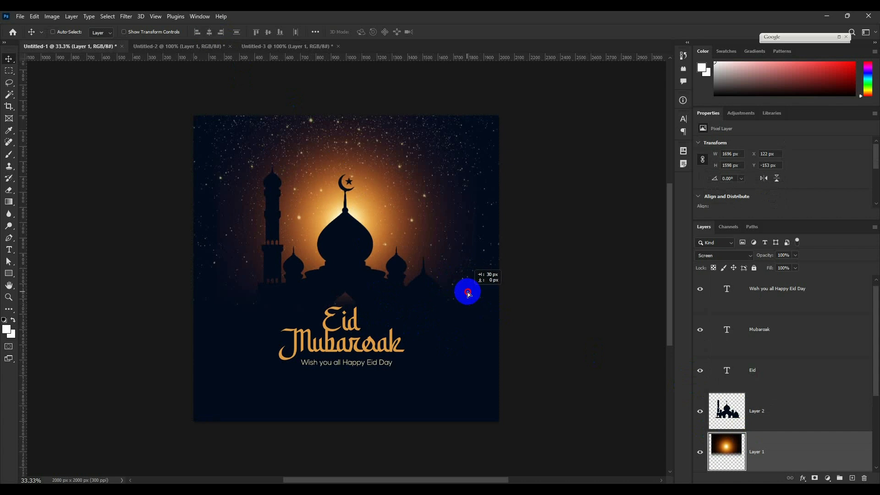
Step: Move the three greeting text layers down together to leave more space beneath the mosque
{"action": "scroll", "coordinate": [469, 295], "scroll_direction": "down", "scroll_amount": 1}
{"action": "left_click", "coordinate": [761, 370]}
{"action": "left_click", "coordinate": [761, 289], "text": "shift"}
{"action": "left_click_drag", "start_coordinate": [417, 319], "coordinate": [417, 337]}
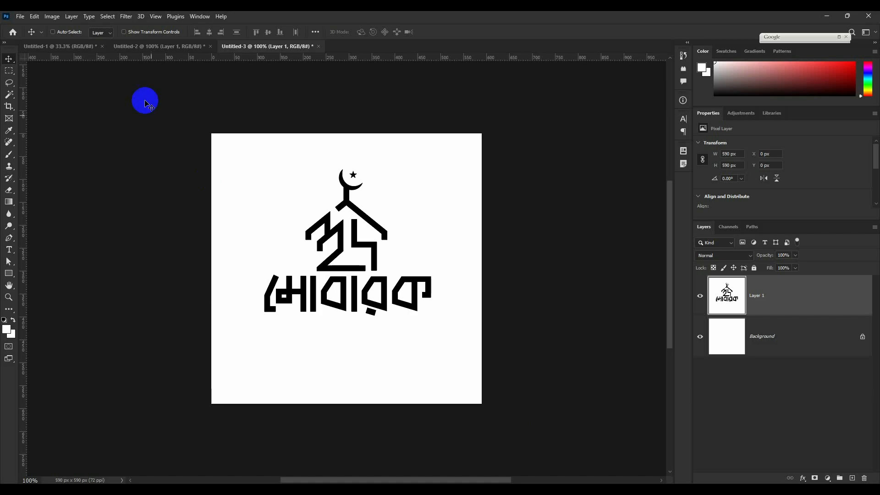
Step: Create a new document and paste the copied Eid lantern artwork into it
{"action": "left_click", "coordinate": [20, 16]}
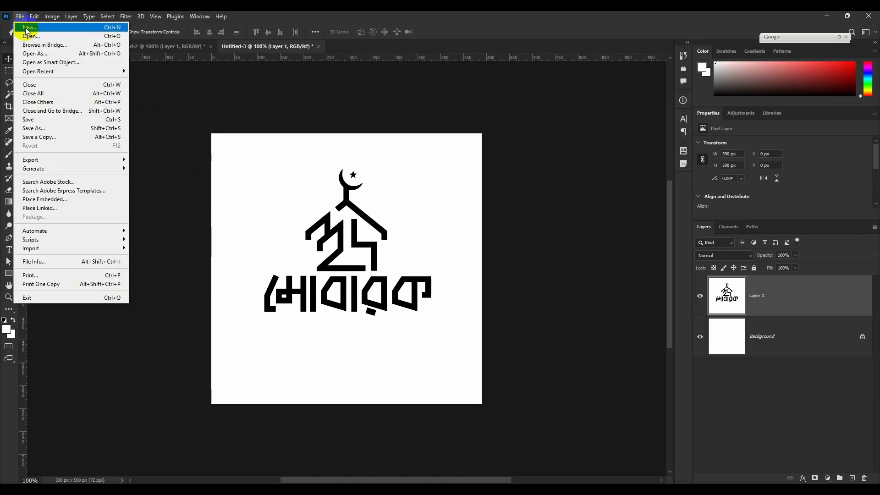
{"action": "left_click", "coordinate": [23, 22]}
{"action": "key", "text": "Return"}
{"action": "key", "text": "ctrl+v"}
Step: Select the lower-hanging lantern with its cord in a rectangular marquee and define it as a brush preset
{"action": "left_click", "coordinate": [9, 71]}
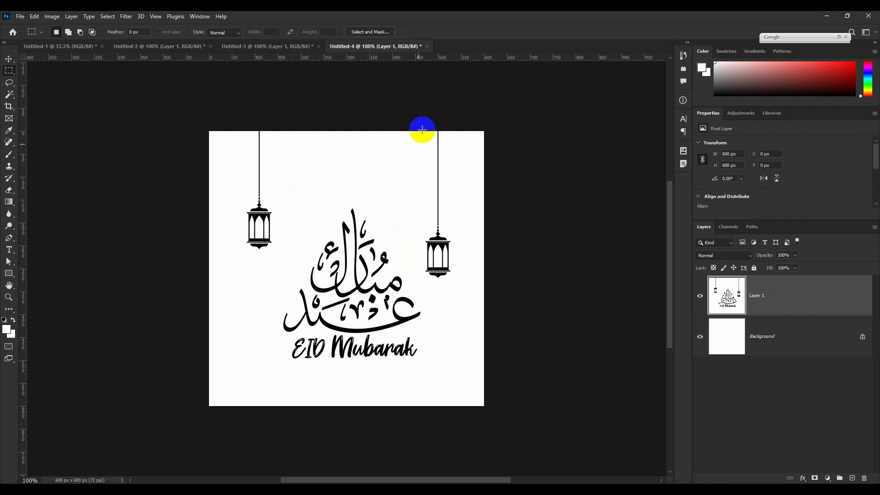
{"action": "left_click_drag", "start_coordinate": [420, 130], "coordinate": [455, 276]}
{"action": "left_click", "coordinate": [35, 16]}
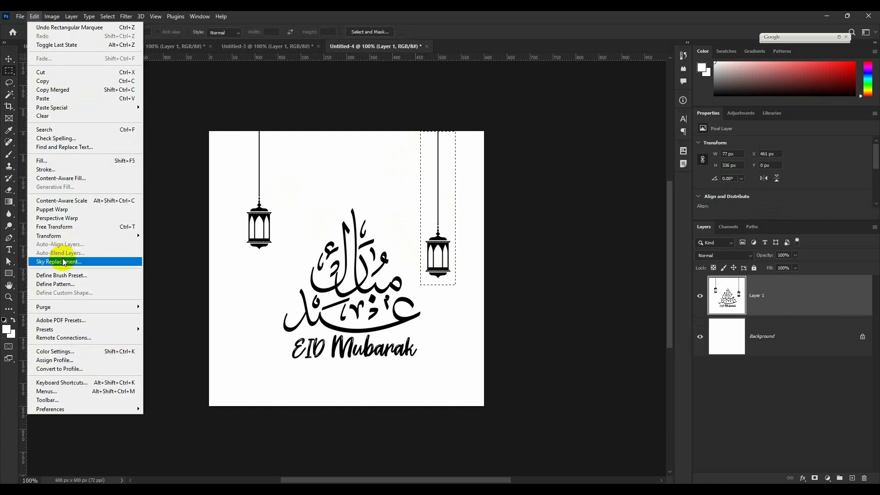
{"action": "left_click", "coordinate": [64, 257]}
{"action": "left_click", "coordinate": [528, 161]}
Step: In Untitled-1, stamp an 800 px lantern hanging at the upper right on a new layer, in the golden color sampled from the glow
{"action": "key", "text": "b"}
{"action": "left_click", "coordinate": [69, 46]}
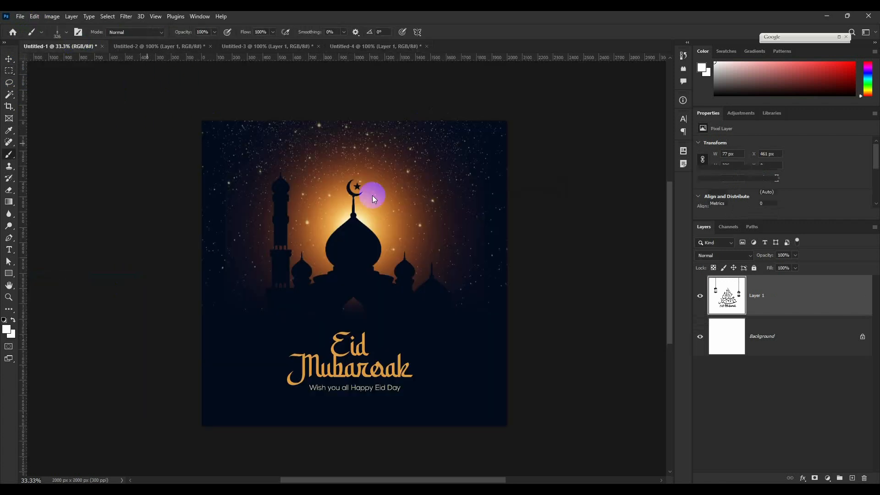
{"action": "left_click", "coordinate": [839, 480]}
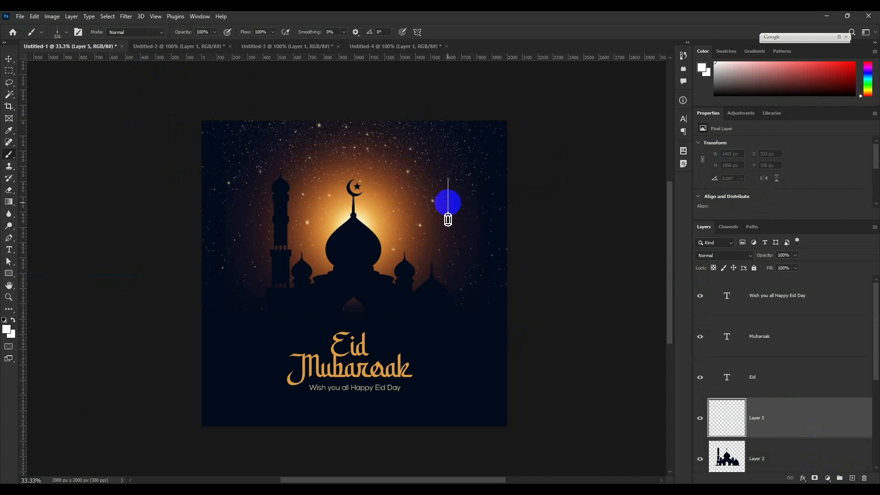
{"action": "left_click", "coordinate": [364, 217], "text": "alt"}
{"action": "left_click", "coordinate": [465, 180]}
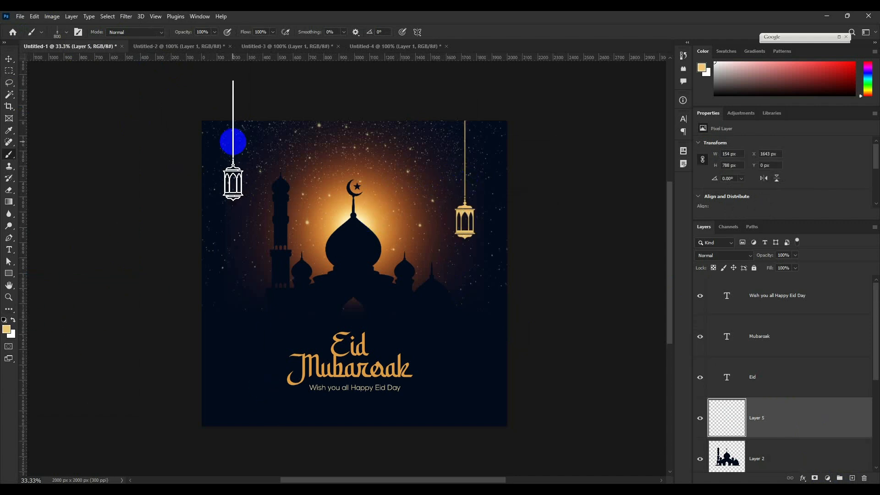
Step: Try stamping two more golden lanterns, one at the upper left and one beside the existing lantern
{"action": "left_click", "coordinate": [234, 144]}
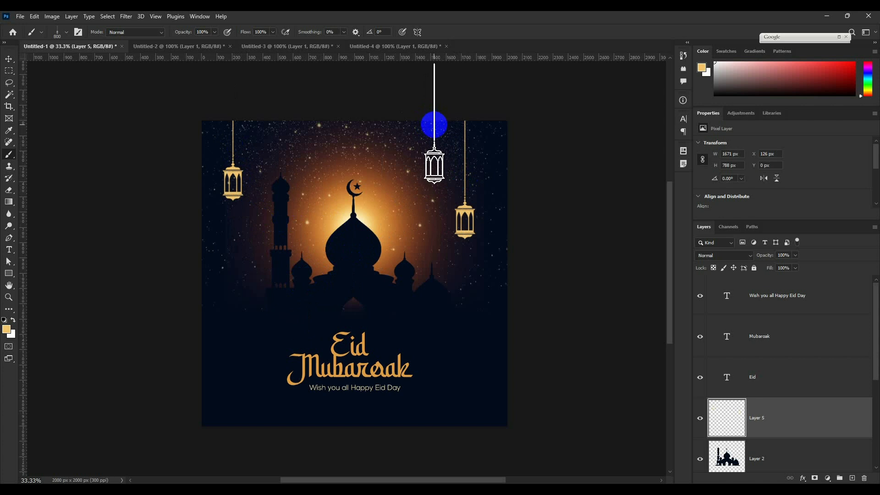
{"action": "left_click", "coordinate": [434, 124]}
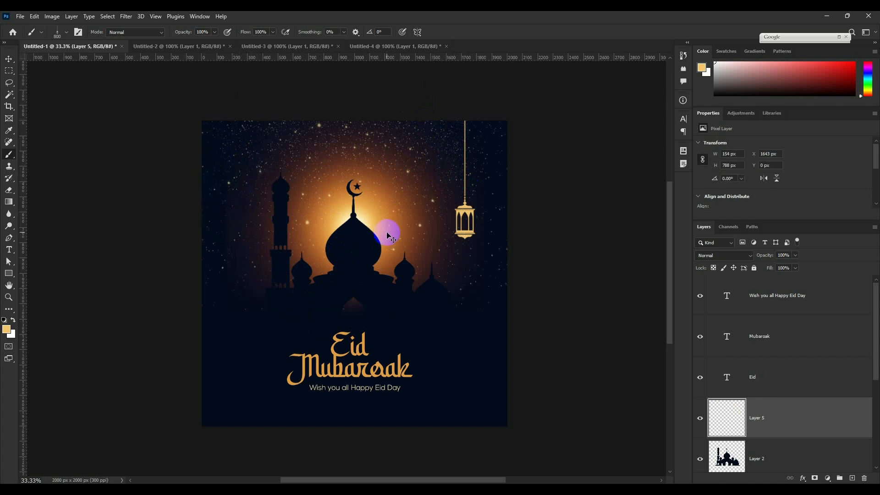
Step: Lower the lantern about 252 px and stretch its cord up to the canvas's top edge
{"action": "left_click", "coordinate": [9, 58]}
{"action": "left_click_drag", "start_coordinate": [475, 173], "coordinate": [474, 211]}
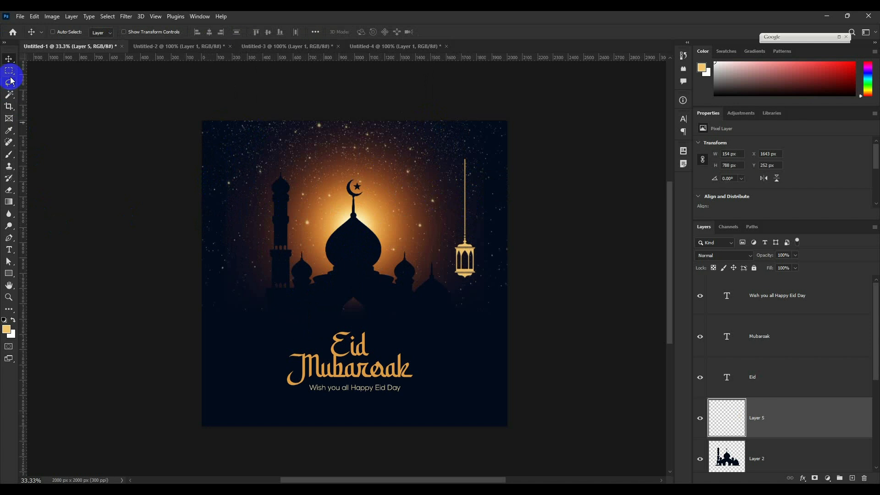
{"action": "left_click", "coordinate": [10, 72]}
{"action": "left_click_drag", "start_coordinate": [453, 155], "coordinate": [478, 198]}
{"action": "key", "text": "ctrl+t"}
{"action": "left_click_drag", "start_coordinate": [465, 154], "coordinate": [462, 108]}
{"action": "key", "text": "Return"}
{"action": "key", "text": "ctrl+d"}
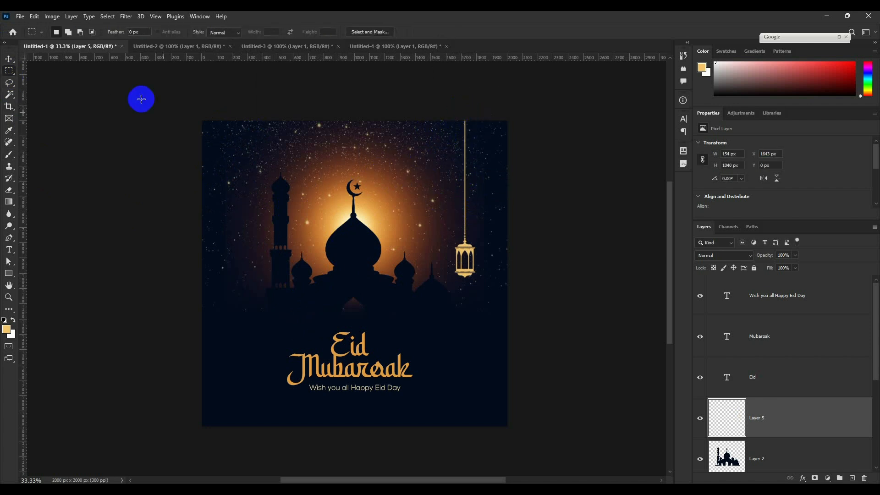
Step: Duplicate the lantern into a staggered trio at the upper right and add a copy of the trio at about half size at the upper left
{"action": "key", "text": "v"}
{"action": "left_click_drag", "start_coordinate": [469, 217], "coordinate": [445, 141]}
{"action": "scroll", "coordinate": [703, 385], "scroll_direction": "down", "scroll_amount": 3}
{"action": "left_click", "coordinate": [703, 385], "text": "shift"}
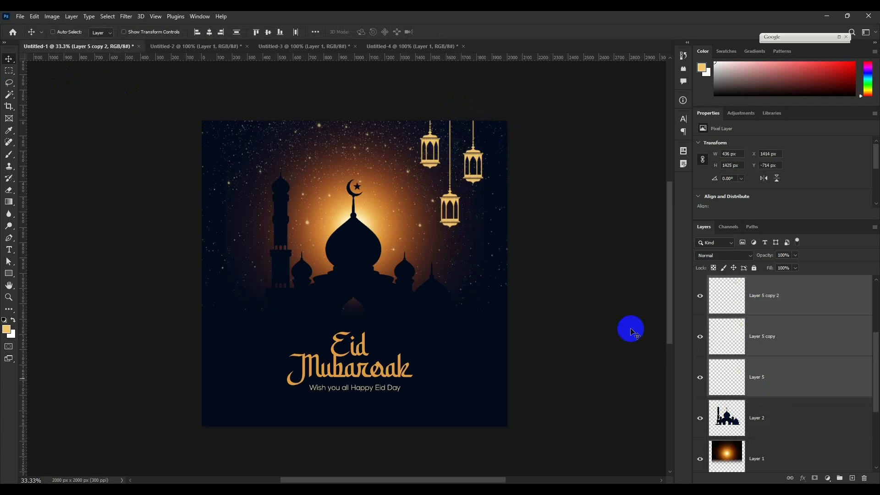
{"action": "left_click_drag", "start_coordinate": [631, 329], "coordinate": [291, 252], "text": "alt"}
{"action": "key", "text": "ctrl+t"}
{"action": "key", "text": "Return"}
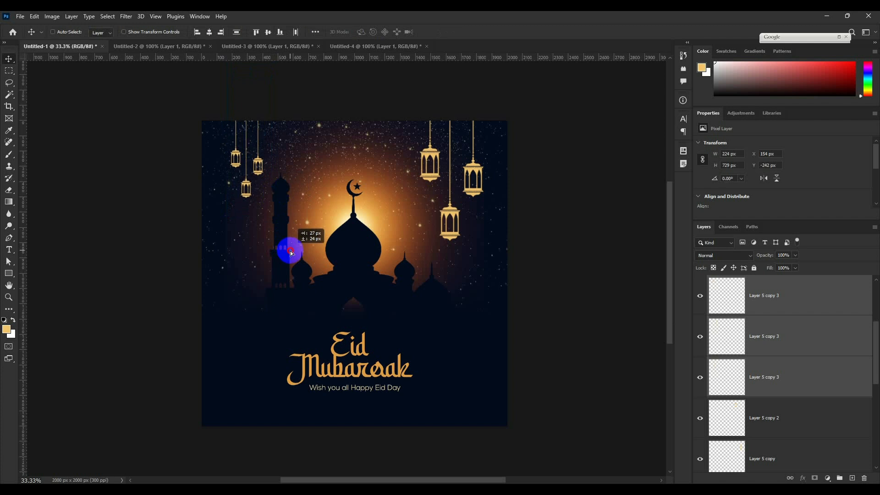
Step: Give the Layer 5 lantern a black-to-white gradient overlay with Overlay blend mode and Reflected style
{"action": "scroll", "coordinate": [805, 335], "scroll_direction": "up", "scroll_amount": 3}
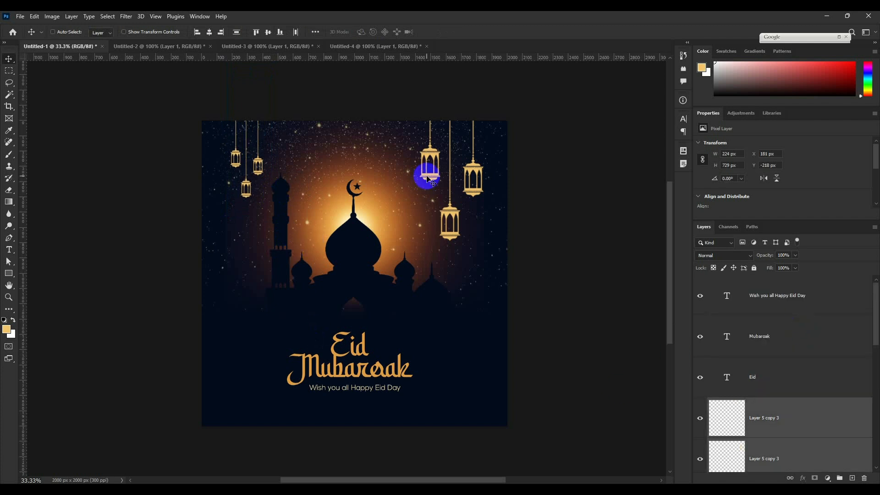
{"action": "scroll", "coordinate": [815, 402], "scroll_direction": "down", "scroll_amount": 5}
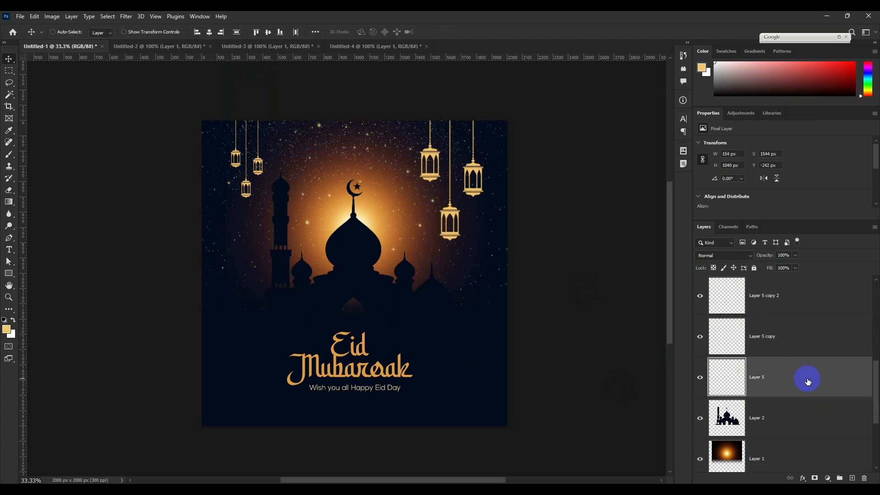
{"action": "double_click", "coordinate": [805, 379]}
{"action": "left_click", "coordinate": [551, 230]}
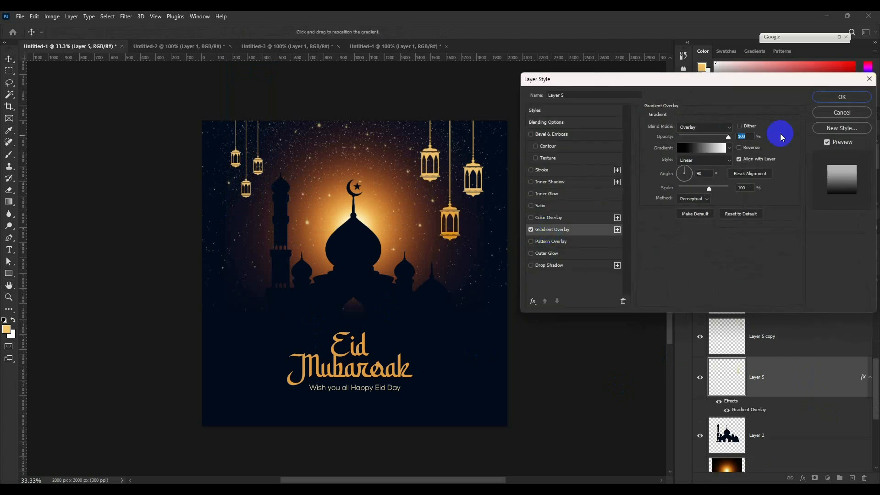
{"action": "left_click", "coordinate": [712, 124]}
{"action": "left_click", "coordinate": [704, 159]}
{"action": "left_click", "coordinate": [698, 192]}
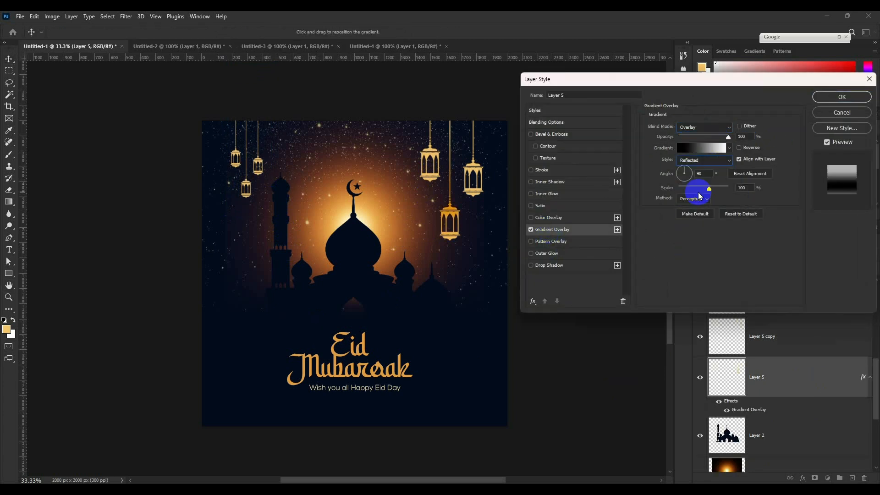
{"action": "left_click", "coordinate": [842, 97]}
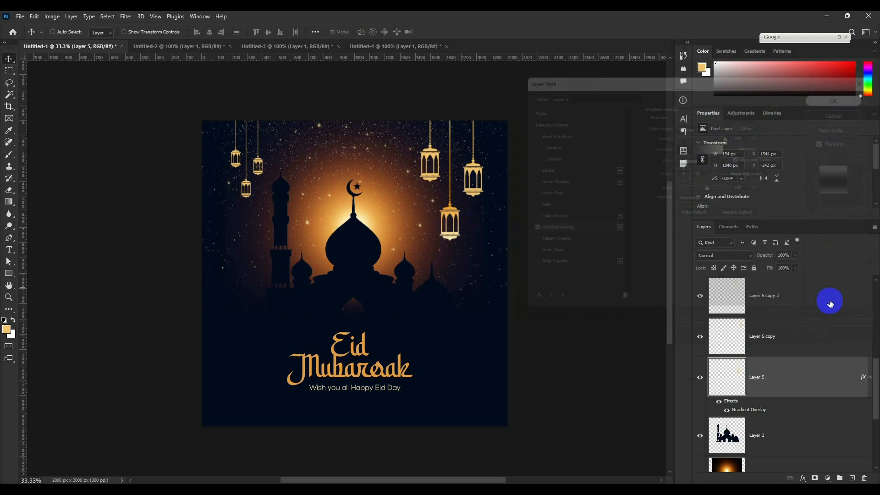
Step: Copy the Layer 5 lantern's gradient overlay style and paste it onto the other lantern layers
{"action": "right_click", "coordinate": [863, 377]}
{"action": "key", "text": "Escape"}
{"action": "scroll", "coordinate": [807, 336], "scroll_direction": "up", "scroll_amount": 5}
{"action": "left_click", "coordinate": [772, 415], "text": "shift"}
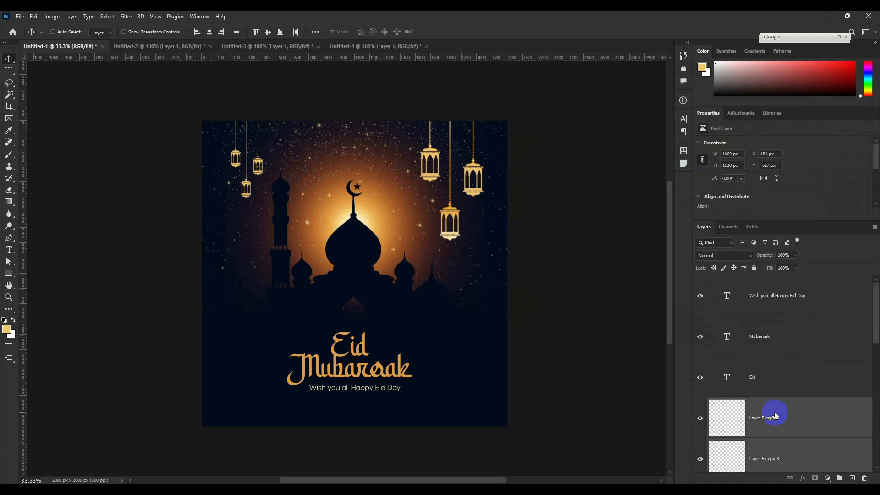
{"action": "right_click", "coordinate": [775, 415]}
{"action": "left_click", "coordinate": [692, 269]}
{"action": "scroll", "coordinate": [413, 164], "scroll_direction": "up", "scroll_amount": 6}
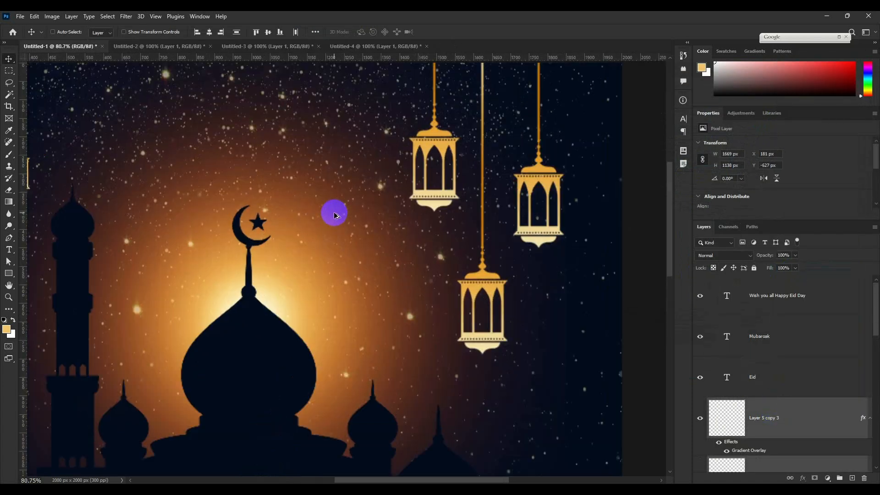
{"action": "scroll", "coordinate": [466, 158], "scroll_direction": "down", "scroll_amount": 6}
Step: Copy the layer style from Layer 5 again and reapply it to all the duplicated lantern layers
{"action": "scroll", "coordinate": [848, 417], "scroll_direction": "down", "scroll_amount": 3}
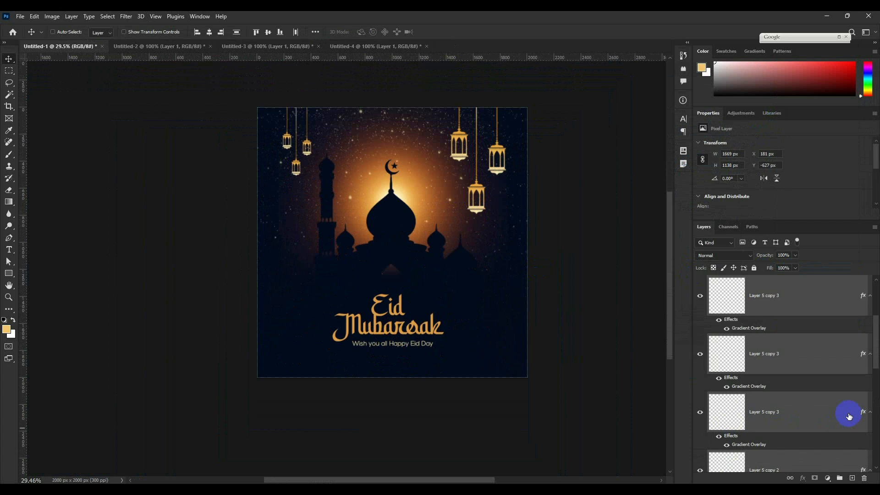
{"action": "left_click", "coordinate": [842, 427]}
{"action": "scroll", "coordinate": [841, 427], "scroll_direction": "down", "scroll_amount": 2}
{"action": "right_click", "coordinate": [862, 342]}
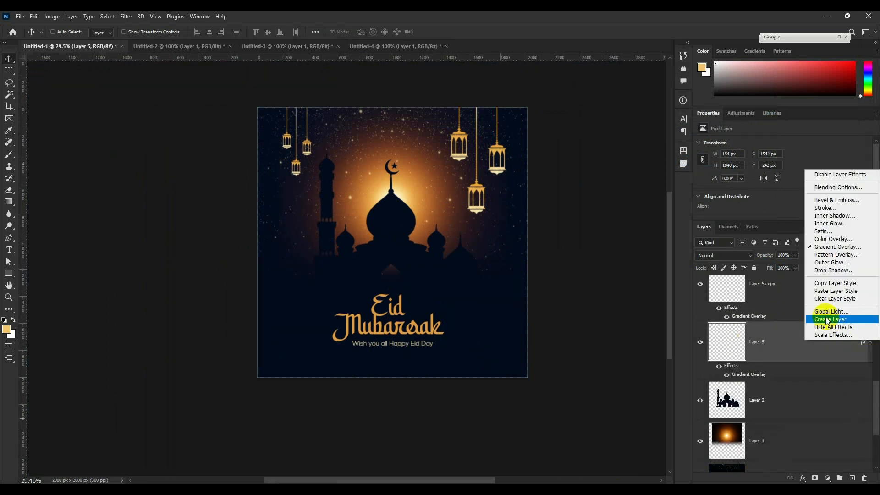
{"action": "left_click", "coordinate": [824, 284]}
{"action": "scroll", "coordinate": [785, 290], "scroll_direction": "up", "scroll_amount": 5}
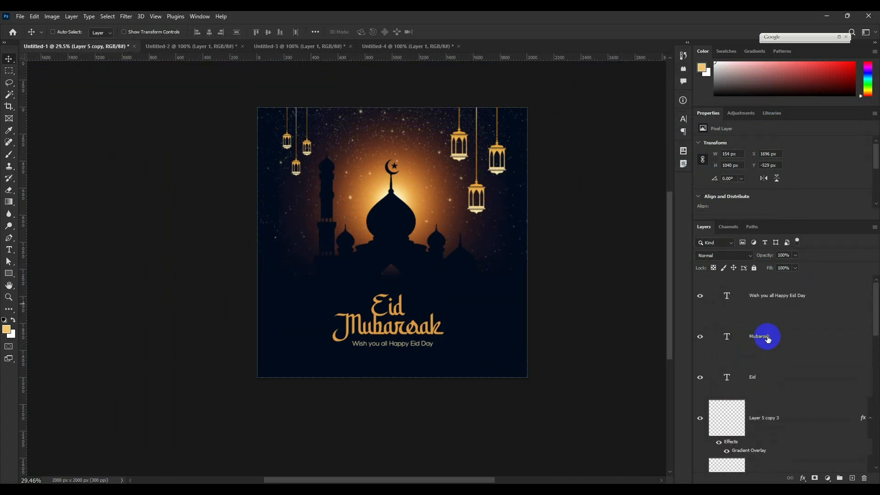
{"action": "left_click", "coordinate": [763, 415], "text": "shift"}
{"action": "right_click", "coordinate": [763, 415]}
{"action": "left_click", "coordinate": [782, 268]}
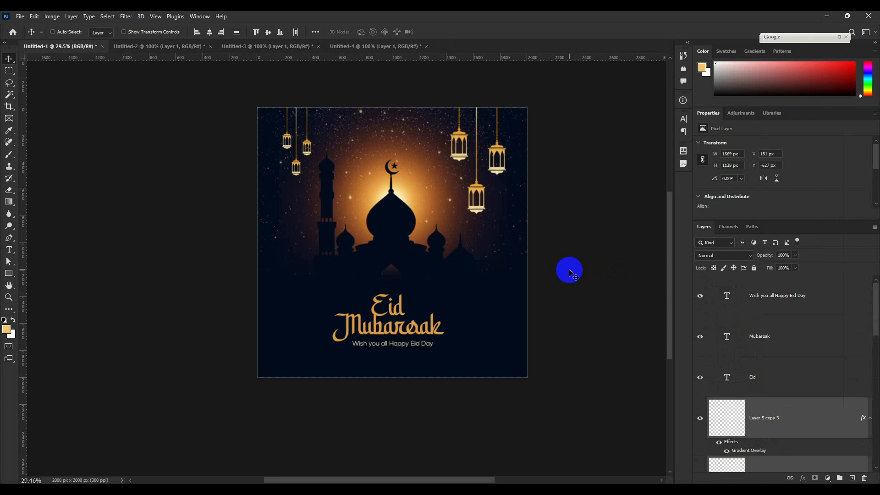
Step: Add a new layer above all the others and fill it with the merged artwork using Apply Image
{"action": "scroll", "coordinate": [487, 327], "scroll_direction": "up", "scroll_amount": 1}
{"action": "scroll", "coordinate": [487, 327], "scroll_direction": "down", "scroll_amount": 1}
{"action": "left_click", "coordinate": [820, 316]}
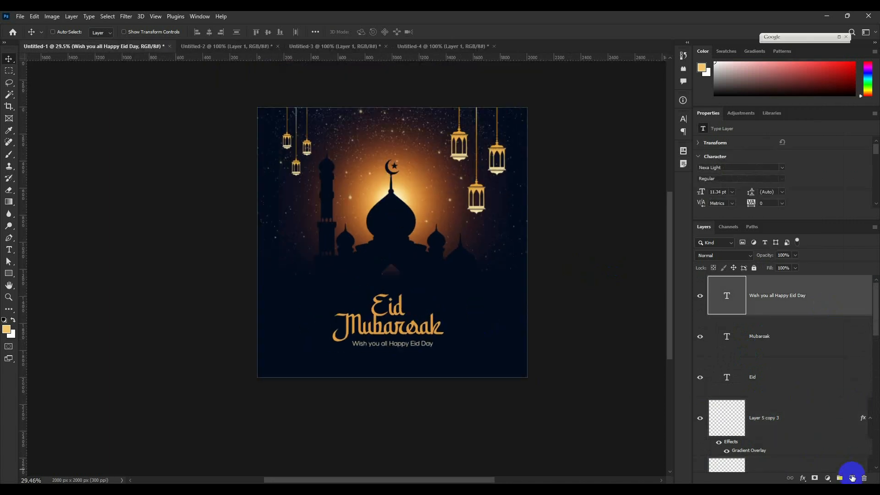
{"action": "left_click", "coordinate": [852, 478]}
{"action": "left_click", "coordinate": [52, 16]}
{"action": "left_click", "coordinate": [73, 147]}
{"action": "left_click", "coordinate": [629, 129]}
{"action": "key", "text": "v"}
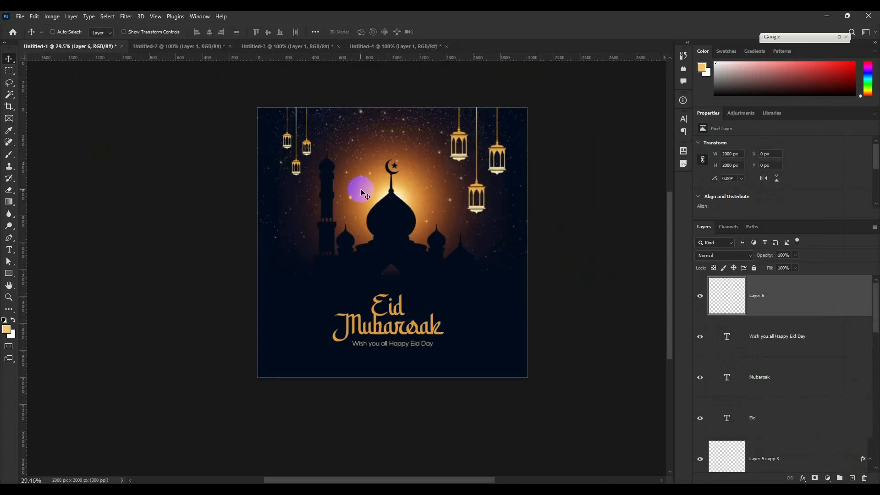
Step: Add a white centred text line reading "- 2024 -" below the "Wish you all Happy Eid Day" line
{"action": "left_click", "coordinate": [8, 251]}
{"action": "left_click", "coordinate": [13, 320]}
{"action": "left_click", "coordinate": [366, 364]}
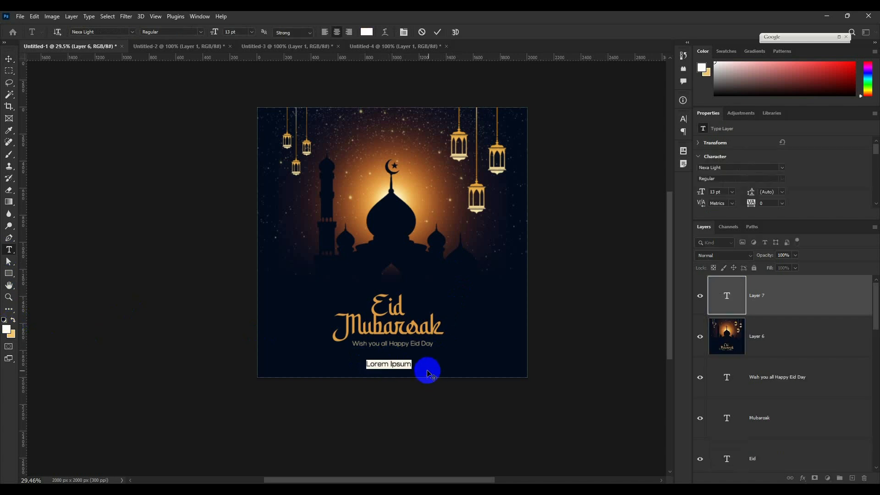
{"action": "type", "text": "2024"}
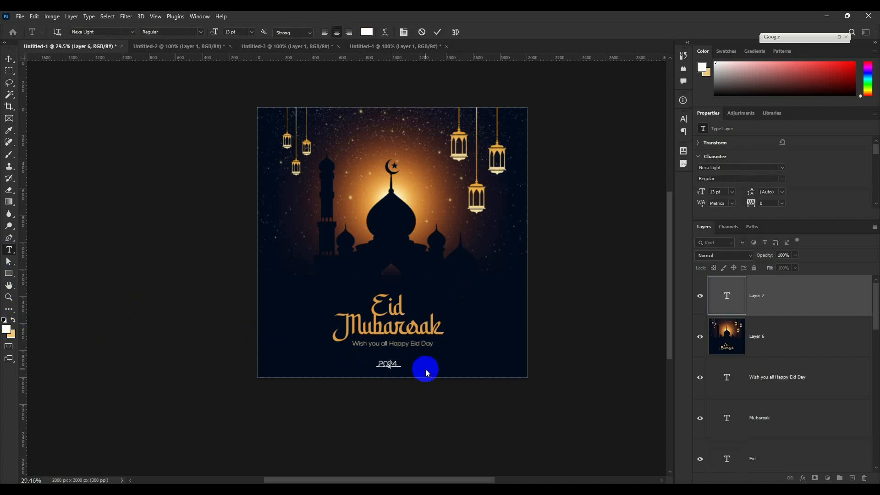
{"action": "type", "text": " -"}
{"action": "key", "text": "Home"}
{"action": "type", "text": "-n"}
{"action": "key", "text": "BackSpace"}
Step: Move the 2024 text up close beneath the greeting line and centre it horizontally on the canvas
{"action": "left_click", "coordinate": [9, 59]}
{"action": "left_click_drag", "start_coordinate": [442, 370], "coordinate": [422, 355]}
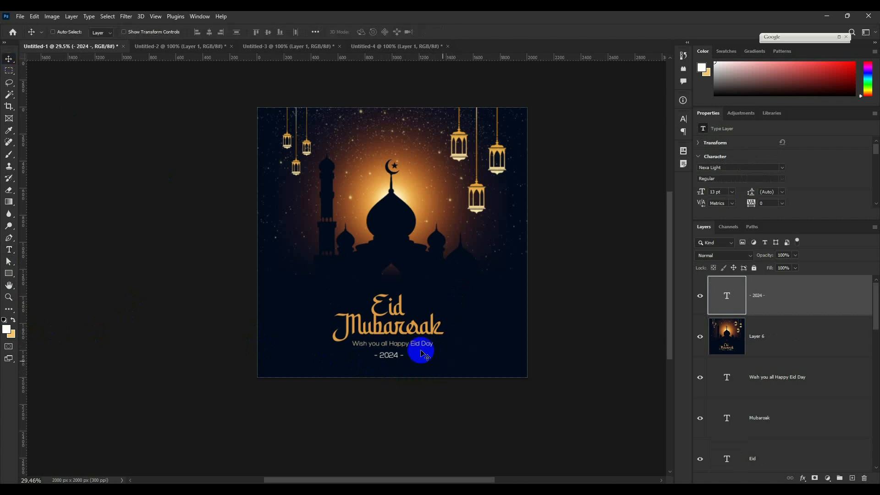
{"action": "left_click", "coordinate": [209, 33]}
{"action": "key", "text": "ctrl+d"}
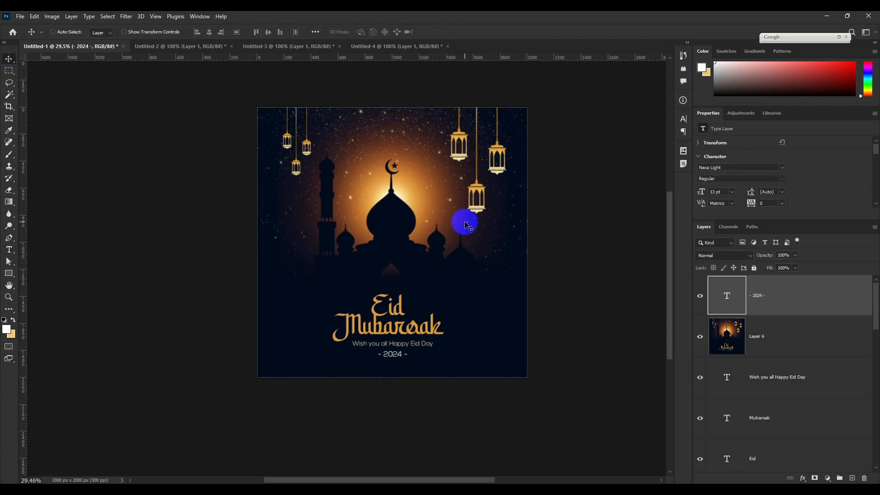
Step: Replace the outdated merged layer with a new one above the 2024 text, filled with the merged artwork using Apply Image
{"action": "key", "text": "Delete"}
{"action": "key", "text": "Delete"}
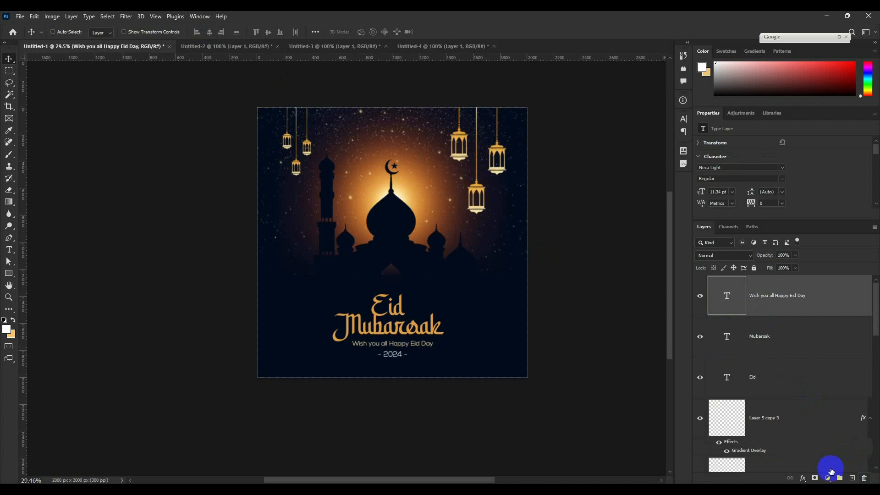
{"action": "key", "text": "ctrl+z"}
{"action": "key", "text": "ctrl+z"}
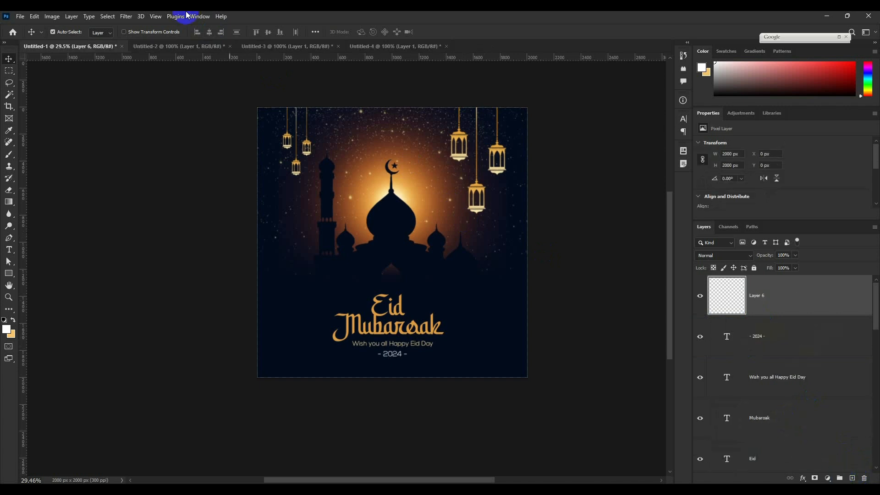
{"action": "left_click", "coordinate": [126, 16]}
{"action": "left_click", "coordinate": [428, 248]}
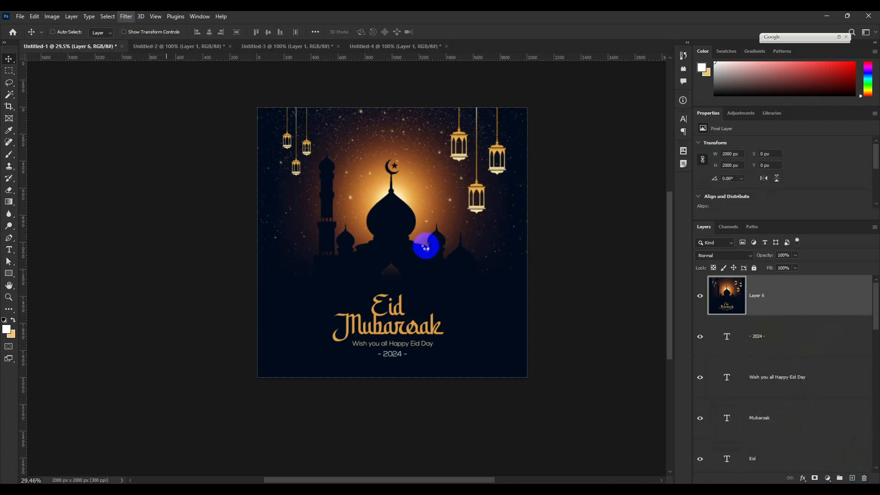
Step: Apply Camera Raw to the merged layer with Texture +31, raised Clarity, Exposure +0.50, Contrast +22, Shadows -49 and Blacks -29
{"action": "key", "text": "shift+ctrl+a"}
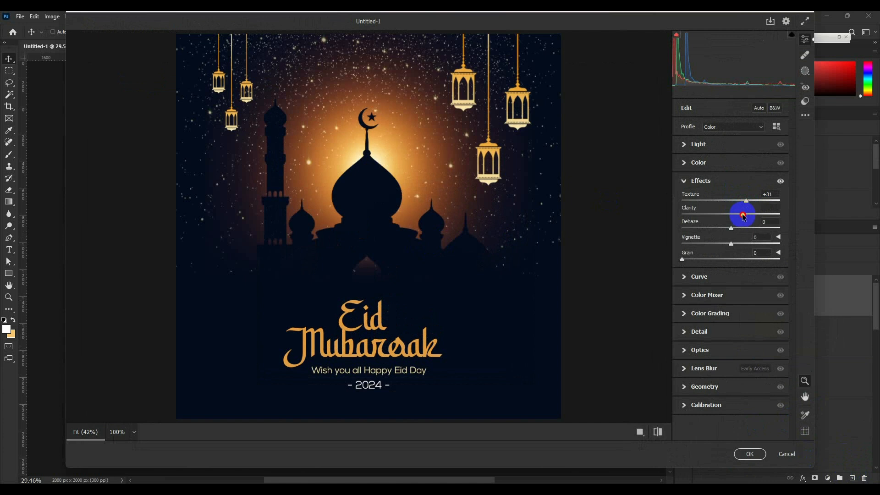
{"action": "left_click", "coordinate": [695, 144]}
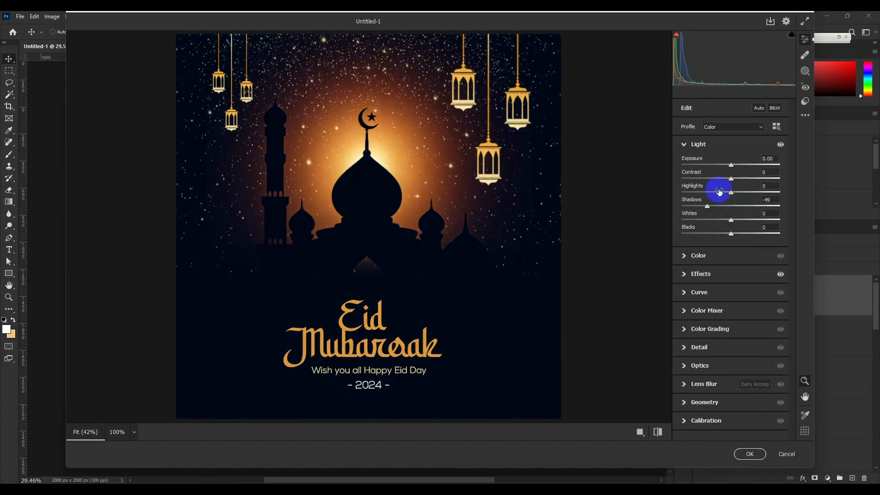
{"action": "left_click_drag", "start_coordinate": [731, 165], "coordinate": [742, 180]}
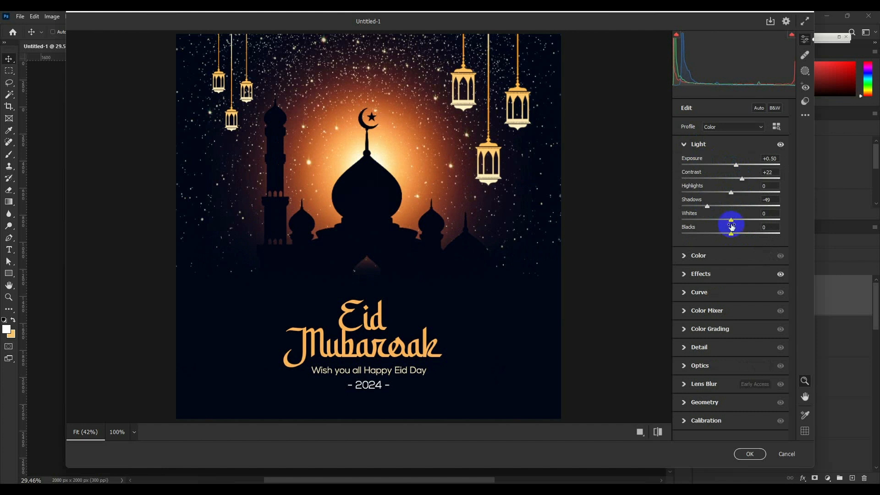
{"action": "left_click_drag", "start_coordinate": [742, 235], "coordinate": [716, 234]}
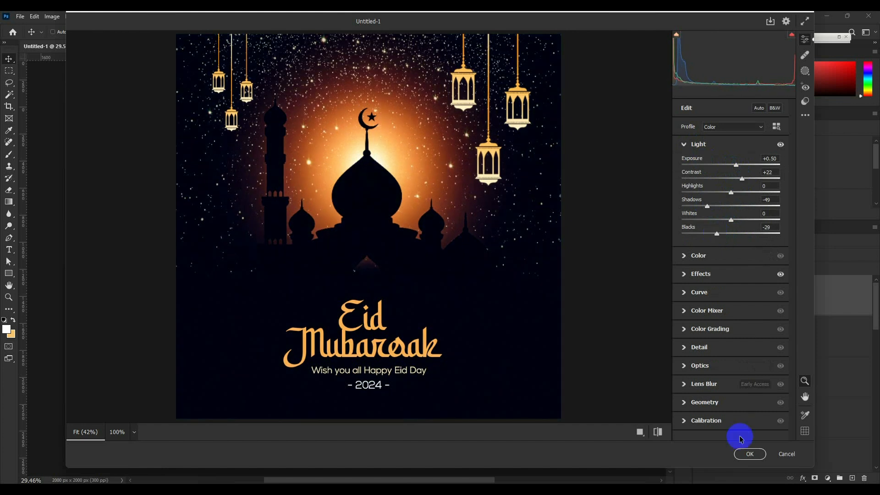
{"action": "left_click", "coordinate": [749, 454]}
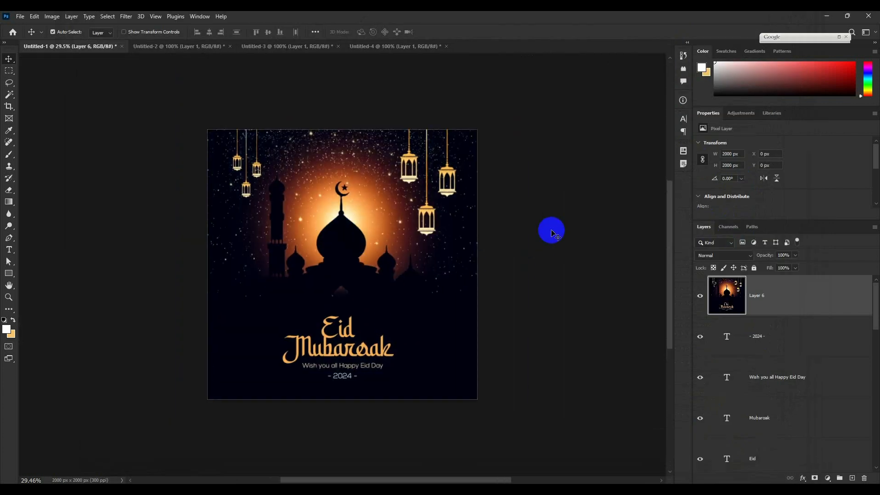
Step: Examine the finished Eid artwork enlarged in full screen mode
{"action": "key", "text": "f"}
{"action": "key", "text": "f"}
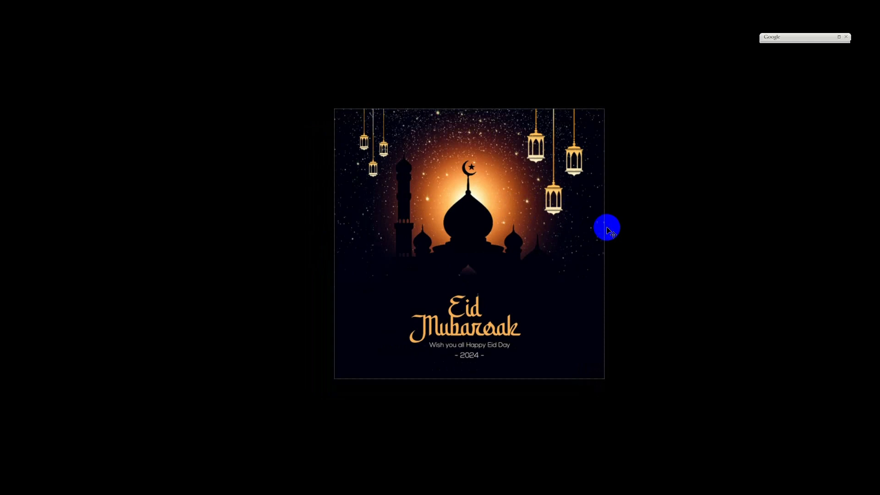
{"action": "key", "text": "ctrl+plus"}
{"action": "left_click_drag", "start_coordinate": [562, 202], "coordinate": [556, 241]}
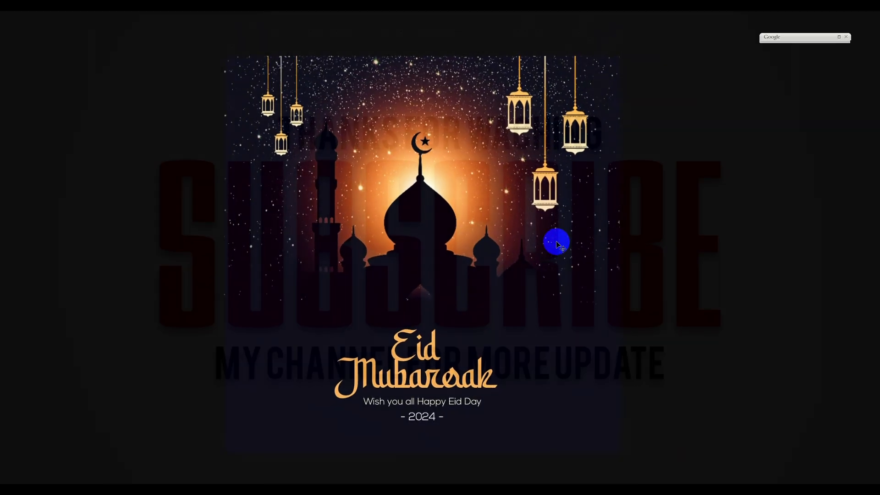